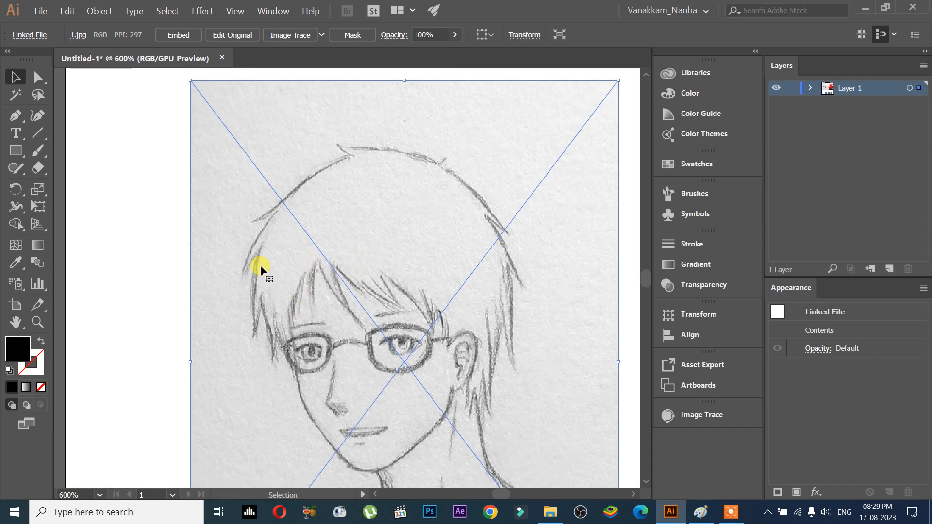
- Survey the artboard's images: the title text, pencil sketch, seagull and girl photos
{"action": "left_click_drag", "start_coordinate": [491, 273], "coordinate": [73, 276]}
{"action": "left_click_drag", "start_coordinate": [325, 346], "coordinate": [160, 244]}
{"action": "scroll", "coordinate": [331, 297], "scroll_direction": "up", "scroll_amount": 3}
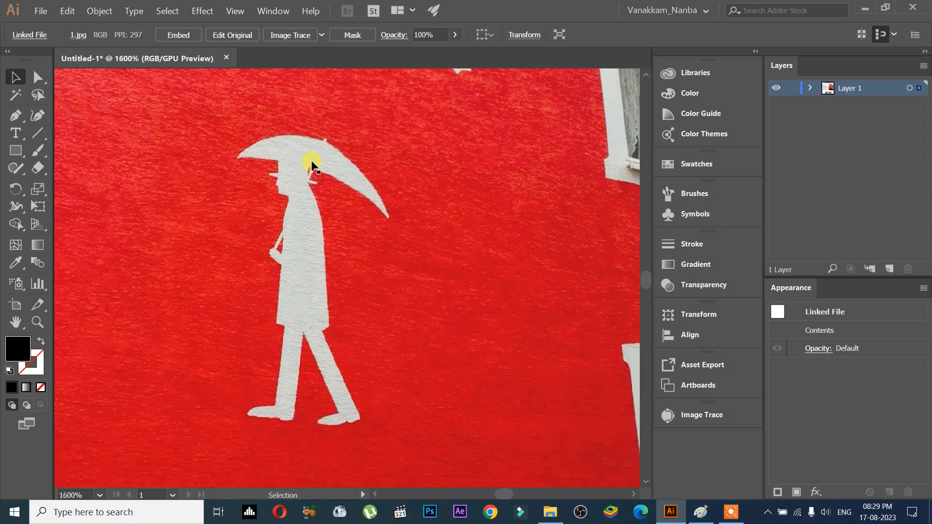
{"action": "scroll", "coordinate": [313, 165], "scroll_direction": "down", "scroll_amount": 1}
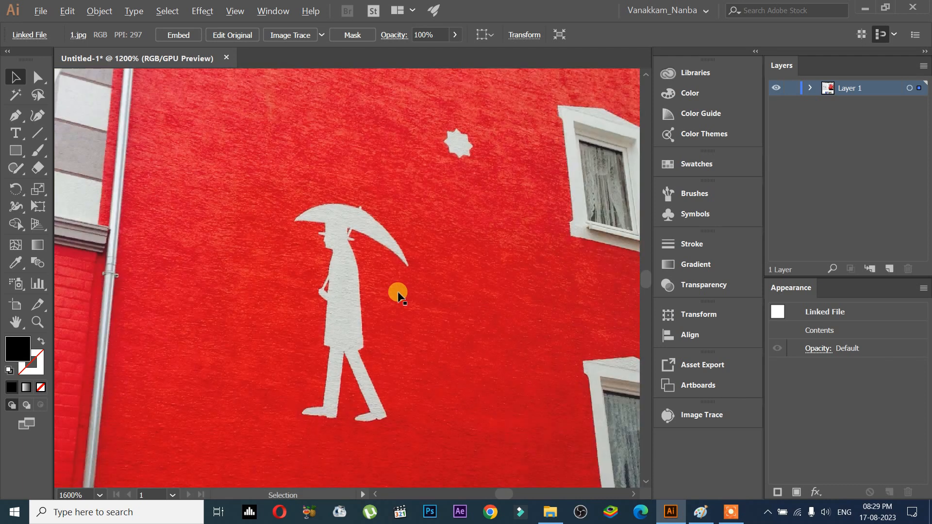
{"action": "scroll", "coordinate": [398, 294], "scroll_direction": "down", "scroll_amount": 3}
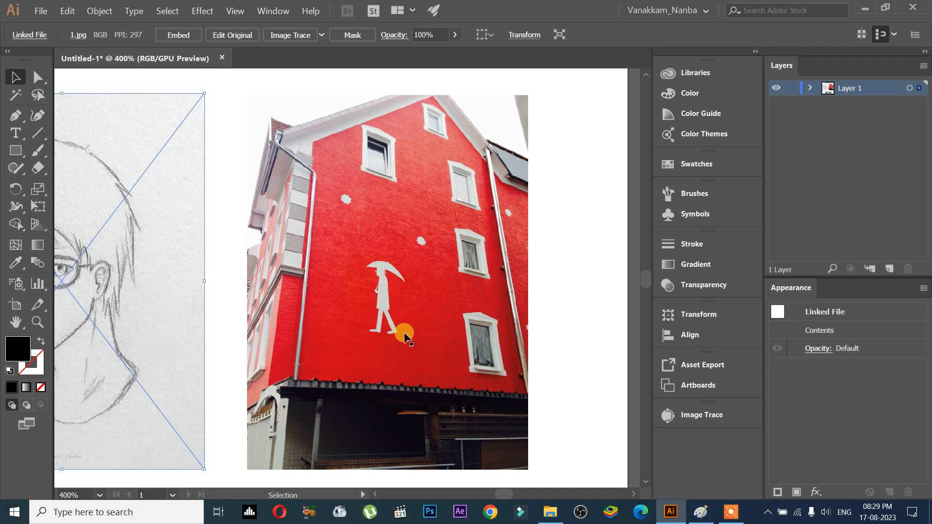
{"action": "scroll", "coordinate": [309, 323], "scroll_direction": "down", "scroll_amount": 1}
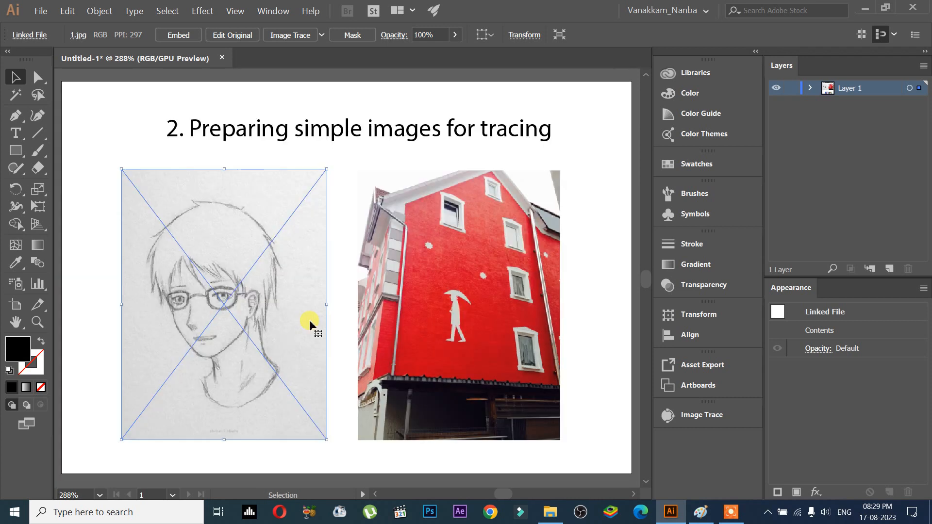
{"action": "left_click", "coordinate": [236, 137]}
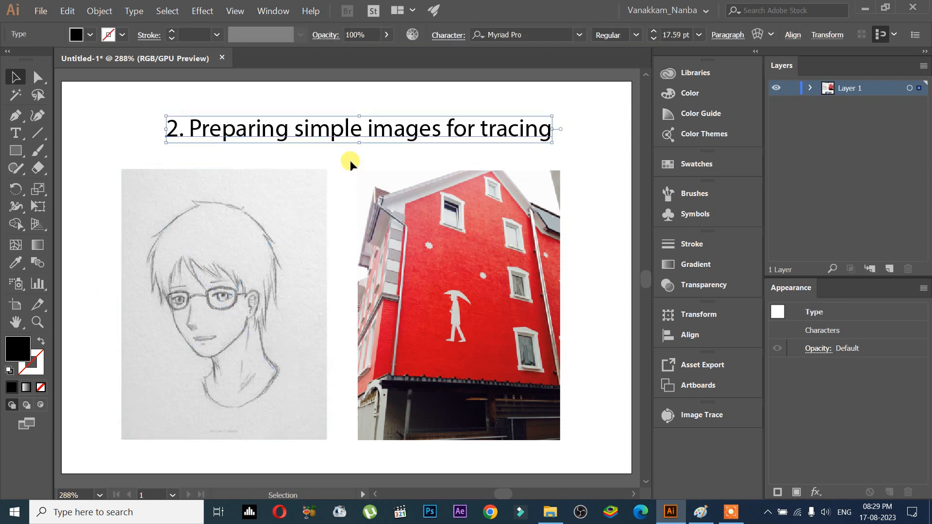
{"action": "left_click", "coordinate": [253, 216]}
{"action": "left_click", "coordinate": [379, 245]}
{"action": "scroll", "coordinate": [413, 331], "scroll_direction": "down", "scroll_amount": 4}
{"action": "left_click", "coordinate": [378, 422]}
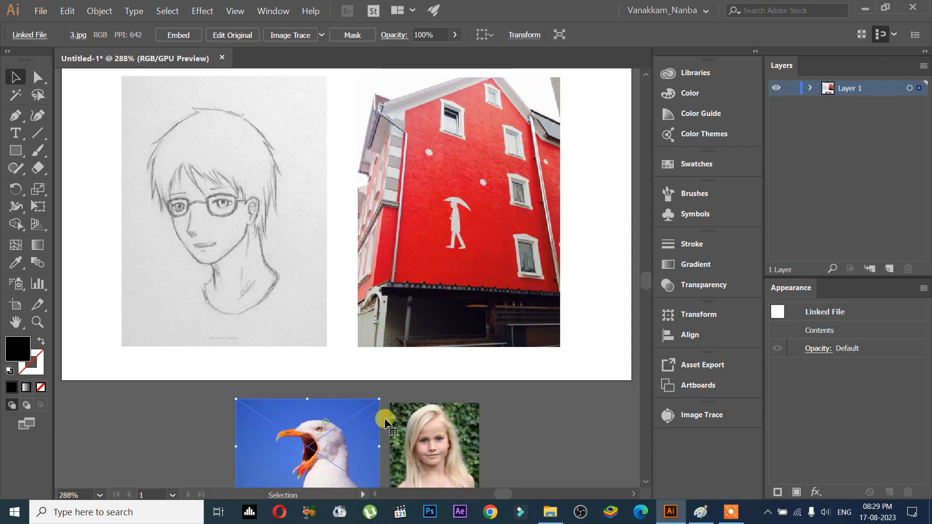
{"action": "left_click", "coordinate": [422, 427]}
{"action": "scroll", "coordinate": [374, 367], "scroll_direction": "up", "scroll_amount": 4}
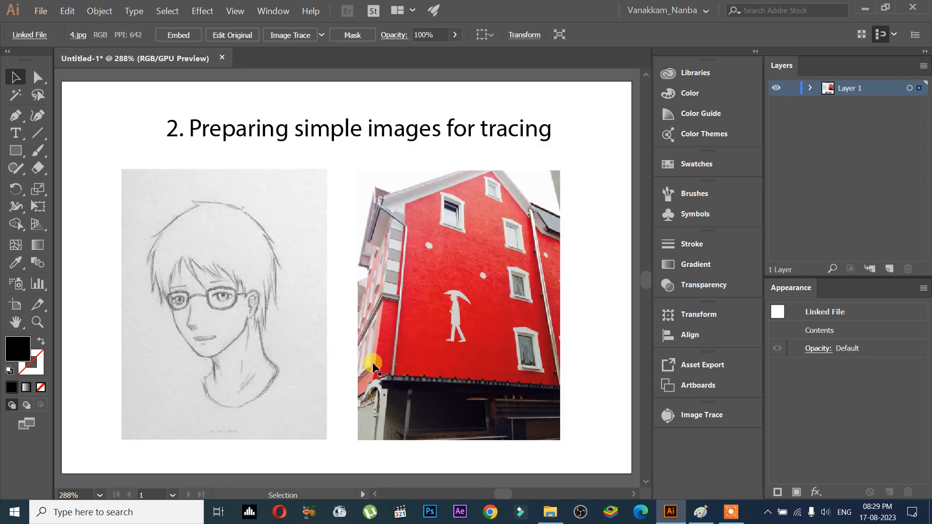
- Select the linked pencil sketch 1.jpg and send it to Photoshop with Edit Original
{"action": "left_click", "coordinate": [296, 264]}
{"action": "scroll", "coordinate": [367, 301], "scroll_direction": "up", "scroll_amount": 2}
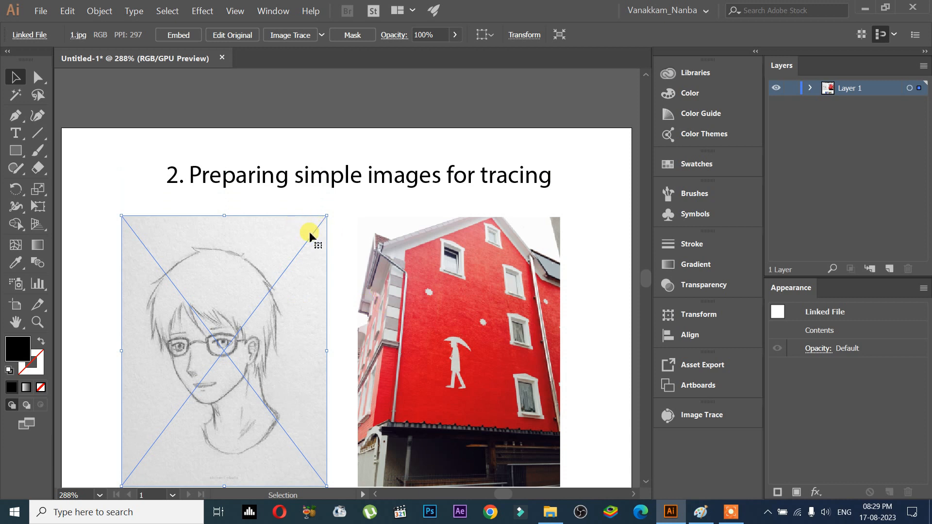
{"action": "scroll", "coordinate": [306, 233], "scroll_direction": "down", "scroll_amount": 1}
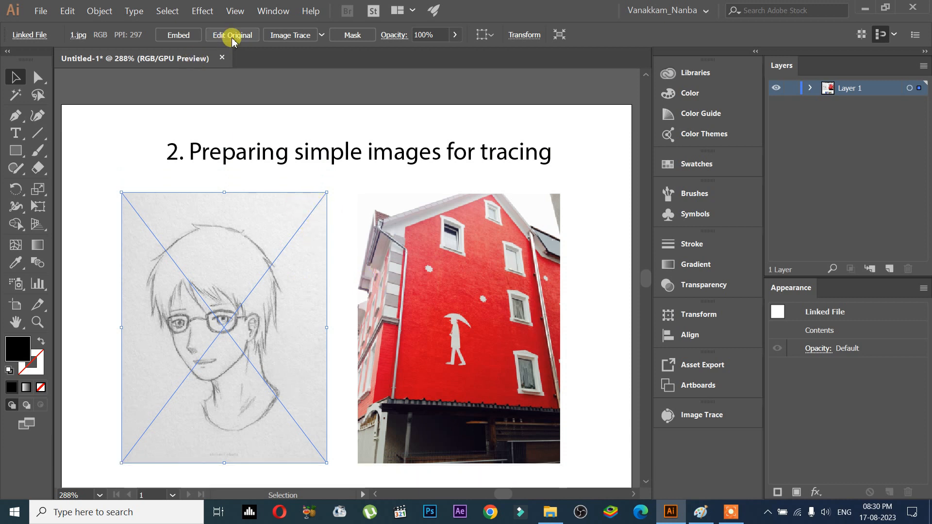
{"action": "left_click", "coordinate": [437, 239]}
{"action": "left_click", "coordinate": [348, 146]}
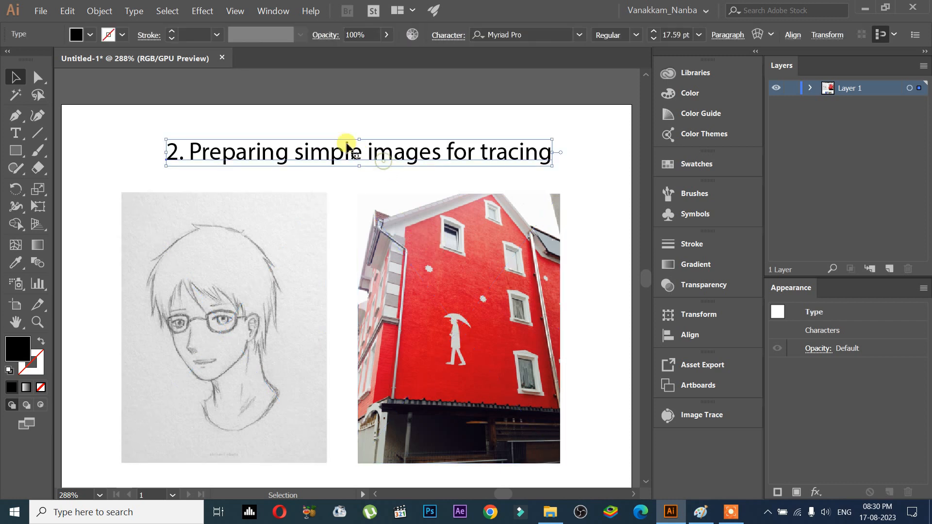
{"action": "left_click", "coordinate": [280, 217]}
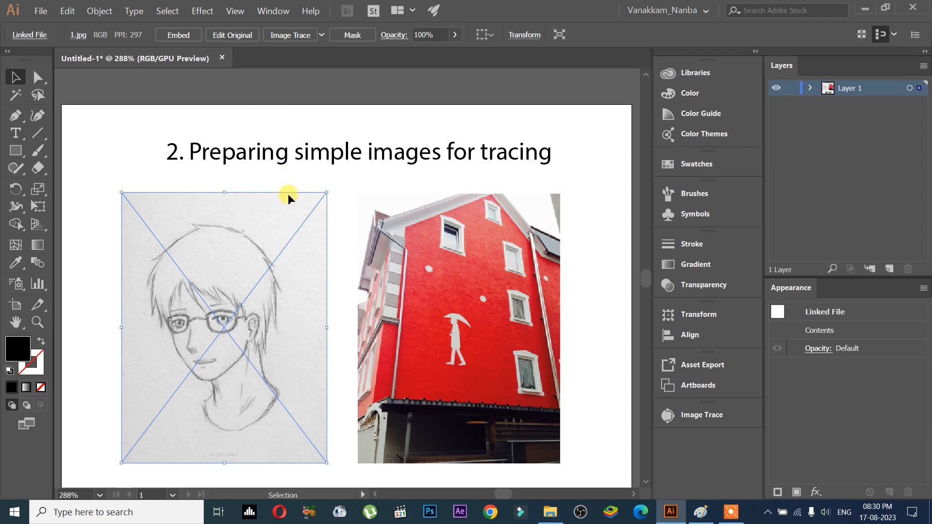
{"action": "left_click", "coordinate": [233, 34]}
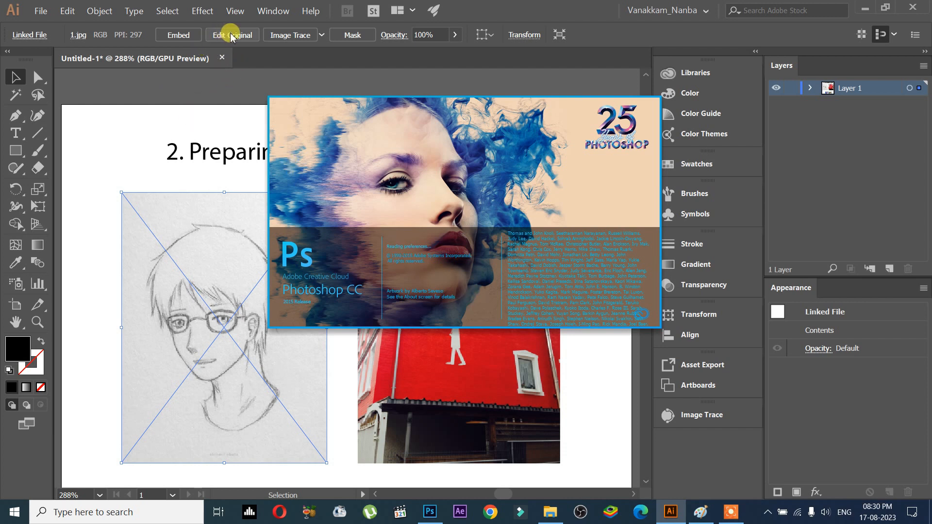
{"action": "left_click", "coordinate": [701, 512]}
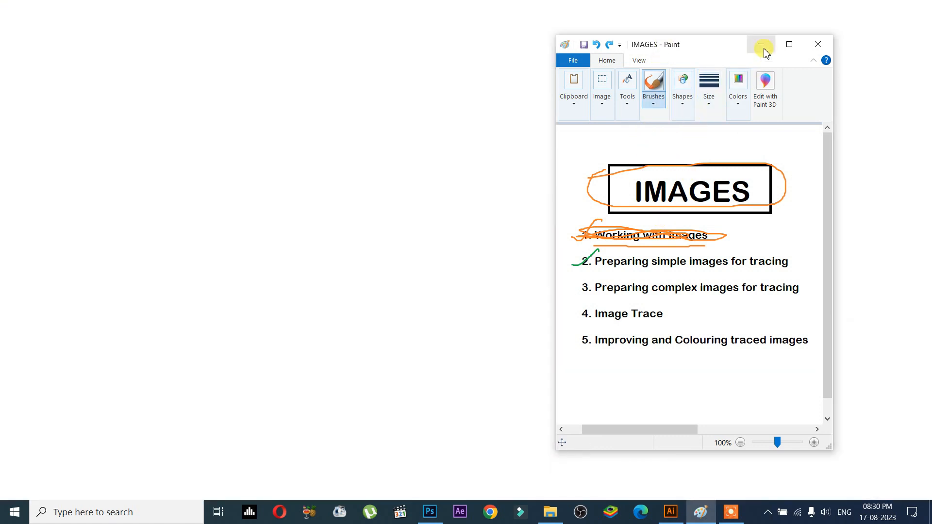
- Minimize the IMAGES Paint window to reveal the Illustrator artboard
{"action": "left_click", "coordinate": [761, 44]}
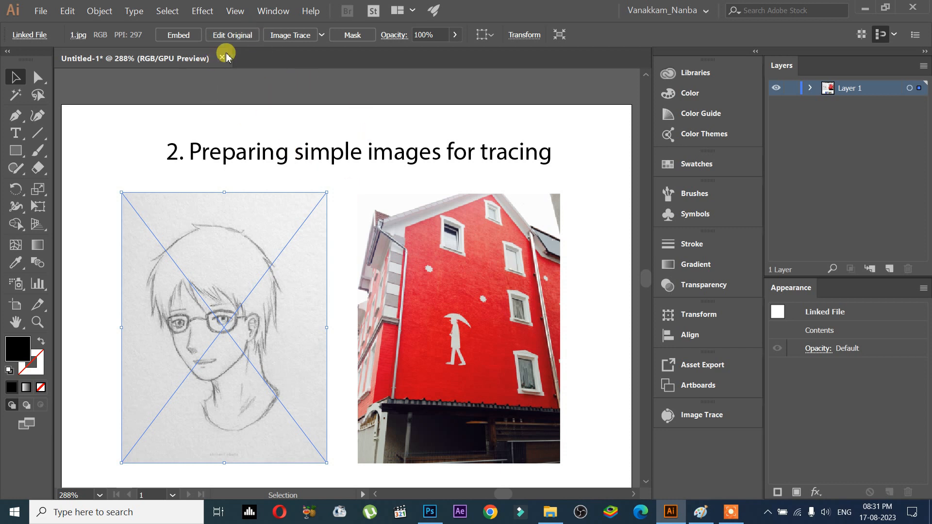
- Bring Photoshop forward showing the pencil sketch 1.jpg and zoom in on it
{"action": "left_click", "coordinate": [429, 511]}
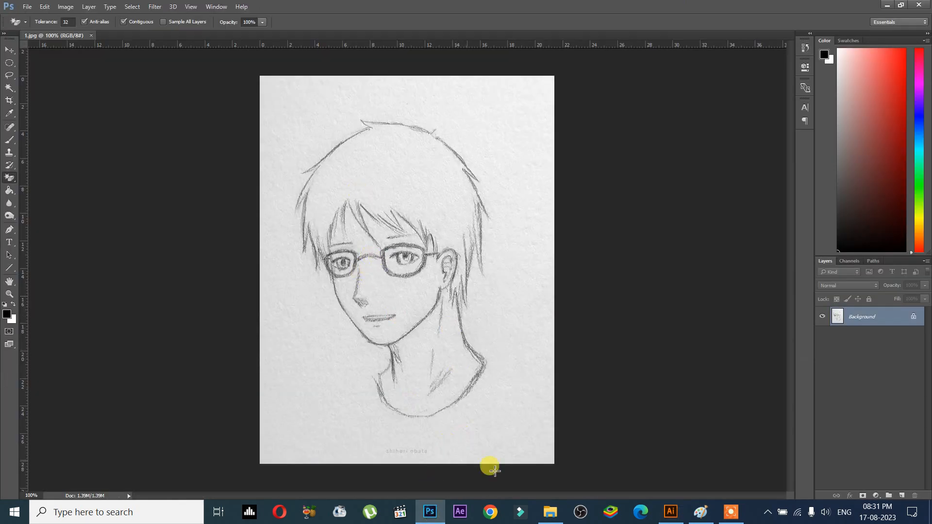
{"action": "left_click", "coordinate": [699, 512]}
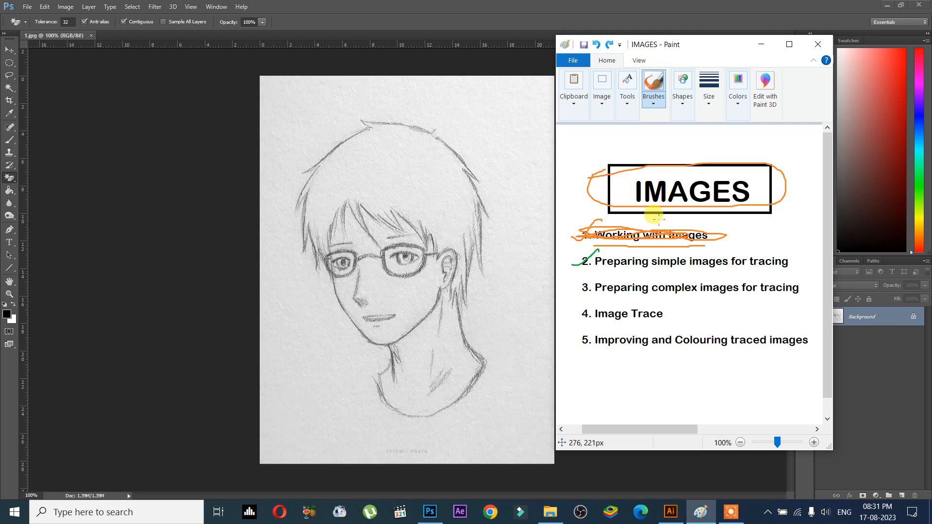
{"action": "left_click", "coordinate": [671, 511]}
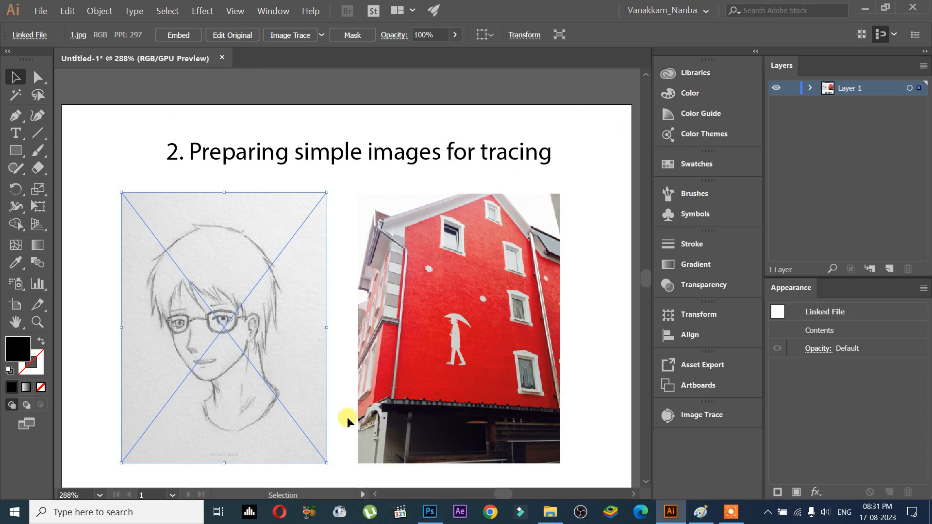
{"action": "left_click", "coordinate": [430, 514]}
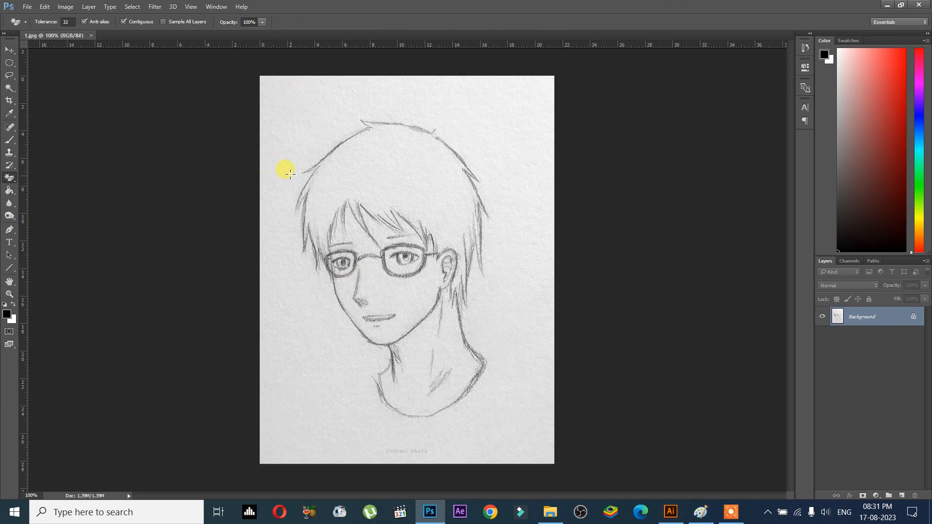
{"action": "scroll", "coordinate": [286, 119], "scroll_direction": "up", "scroll_amount": 2}
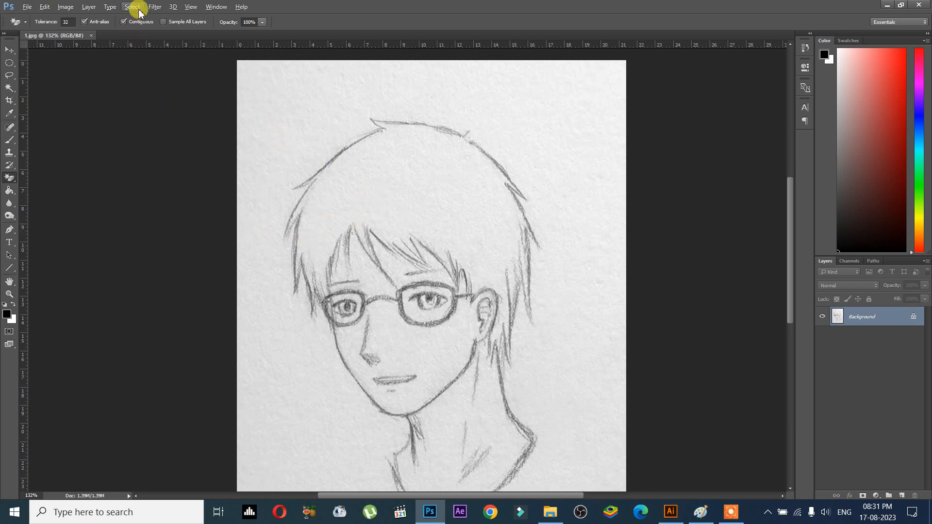
- Open Levels on the sketch and set the black input to 114 and white input to 209
{"action": "left_click", "coordinate": [68, 7]}
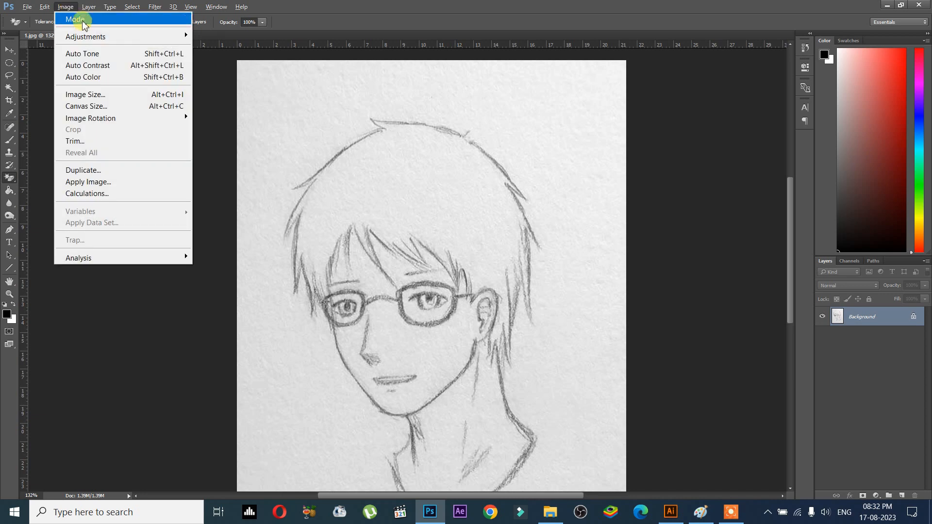
{"action": "mouse_move", "coordinate": [100, 38]}
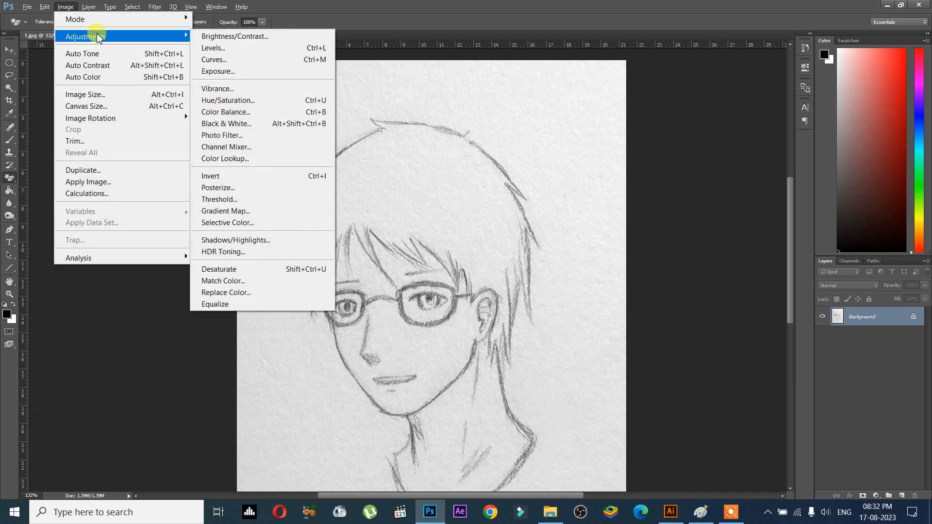
{"action": "left_click", "coordinate": [232, 48]}
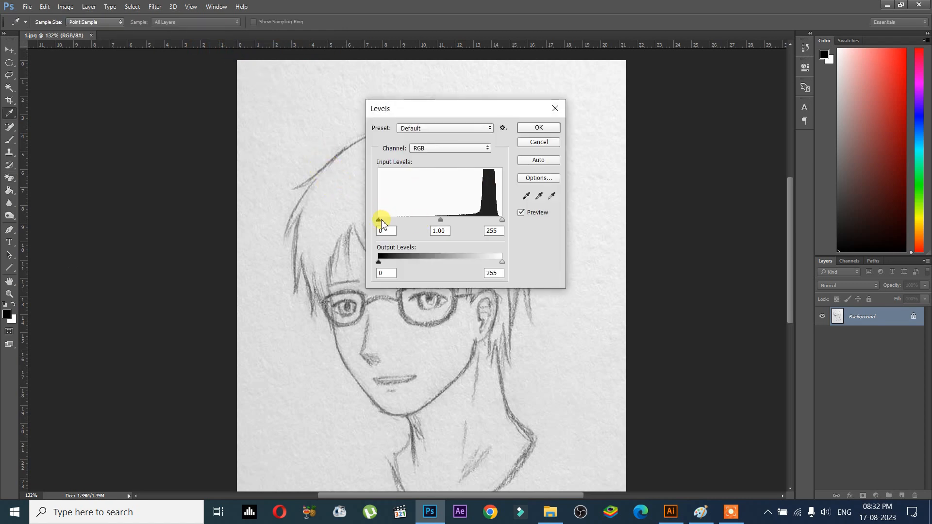
{"action": "mouse_move", "coordinate": [382, 223]}
{"action": "left_mouse_down"}
{"action": "mouse_move", "coordinate": [411, 217]}
{"action": "mouse_move", "coordinate": [366, 204]}
{"action": "left_mouse_up"}
{"action": "left_click_drag", "start_coordinate": [417, 108], "coordinate": [595, 124]}
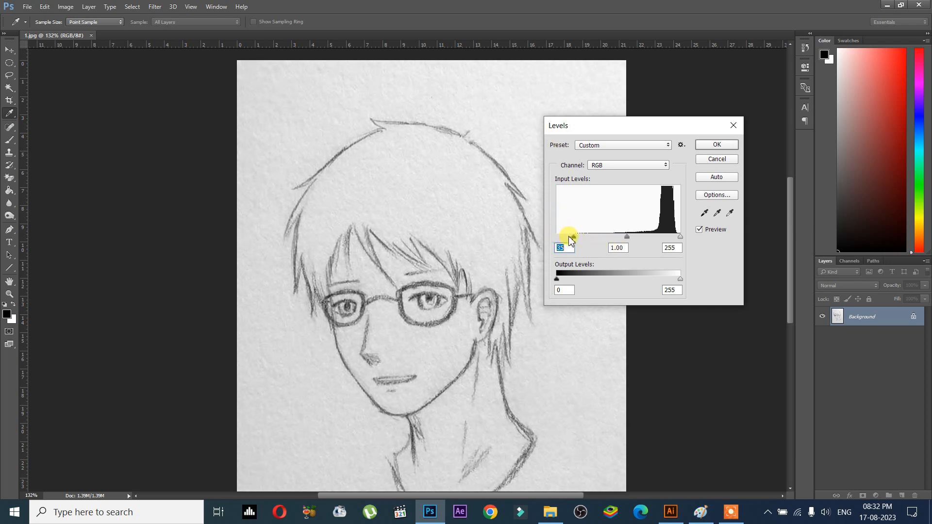
{"action": "left_click_drag", "start_coordinate": [569, 237], "coordinate": [594, 234]}
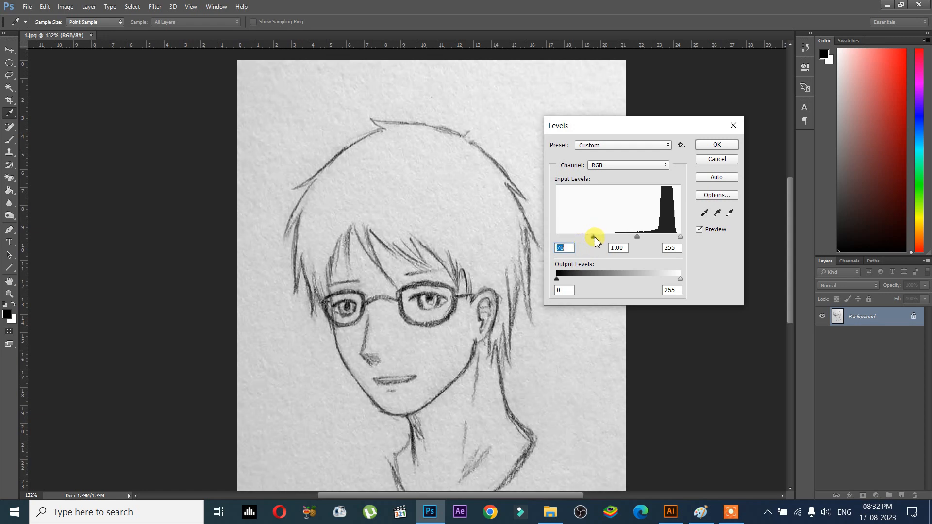
{"action": "mouse_move", "coordinate": [591, 238]}
{"action": "left_mouse_down"}
{"action": "mouse_move", "coordinate": [533, 217]}
{"action": "mouse_move", "coordinate": [579, 254]}
{"action": "mouse_move", "coordinate": [613, 235]}
{"action": "left_mouse_up"}
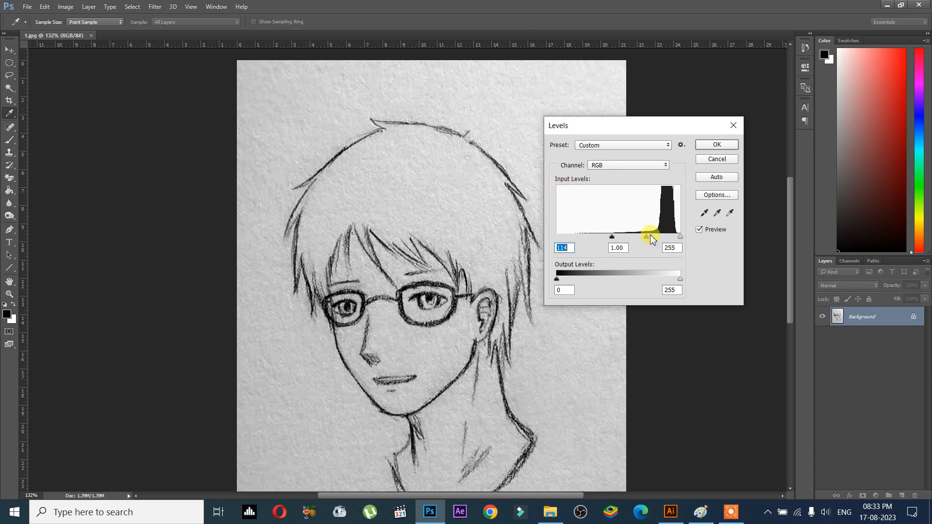
{"action": "left_click_drag", "start_coordinate": [680, 237], "coordinate": [659, 233]}
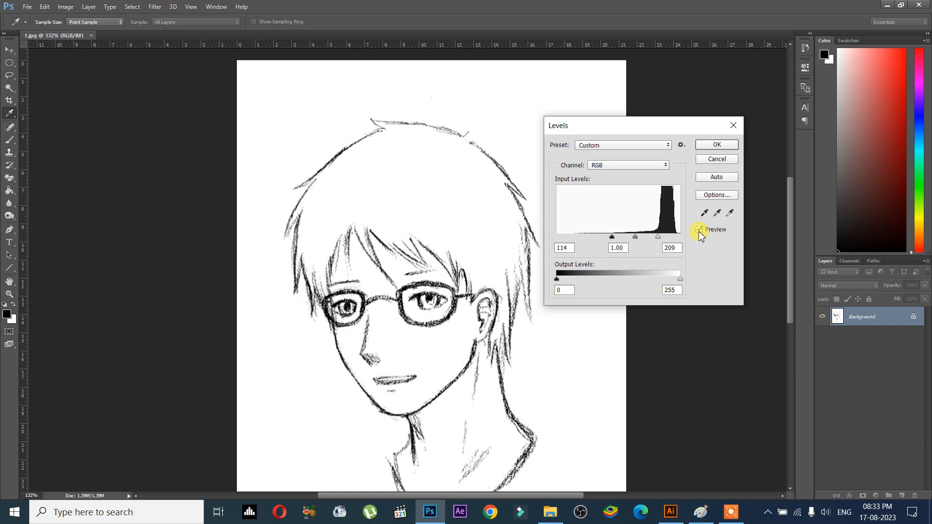
- Toggle the Levels preview to compare the original grey sketch with the leveled result
{"action": "left_click", "coordinate": [699, 231]}
{"action": "left_click", "coordinate": [699, 231]}
{"action": "left_click", "coordinate": [699, 231]}
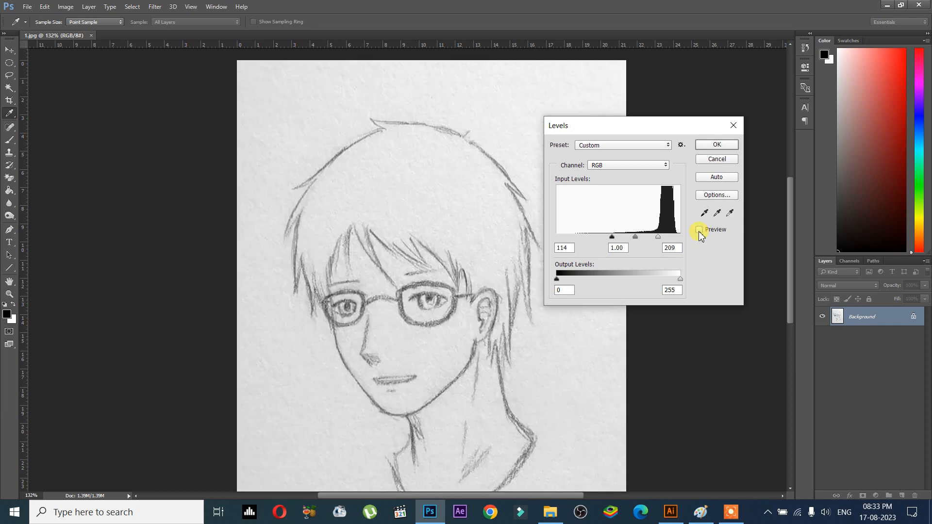
{"action": "left_click", "coordinate": [699, 231]}
{"action": "scroll", "coordinate": [325, 301], "scroll_direction": "down", "scroll_amount": 3}
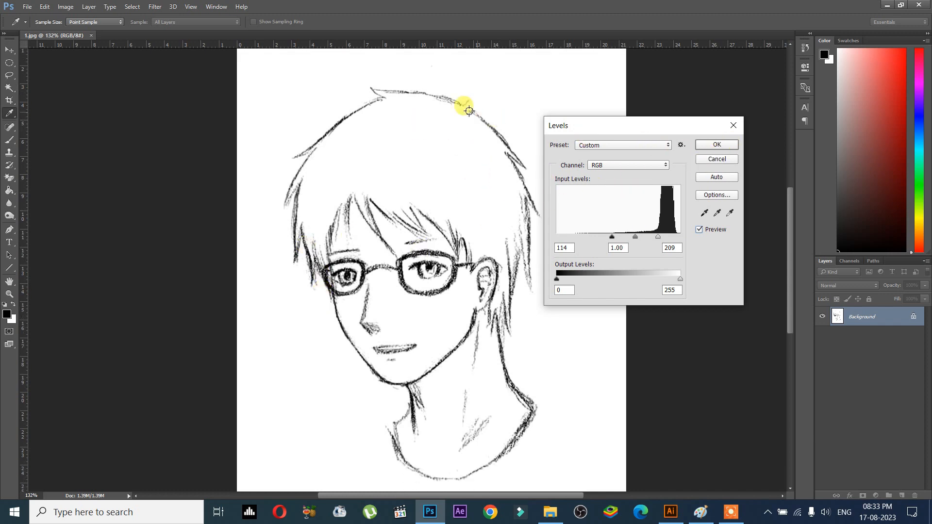
- Fine-tune the input levels to 128, 1.00 and 199 and apply them
{"action": "left_click_drag", "start_coordinate": [615, 239], "coordinate": [602, 241]}
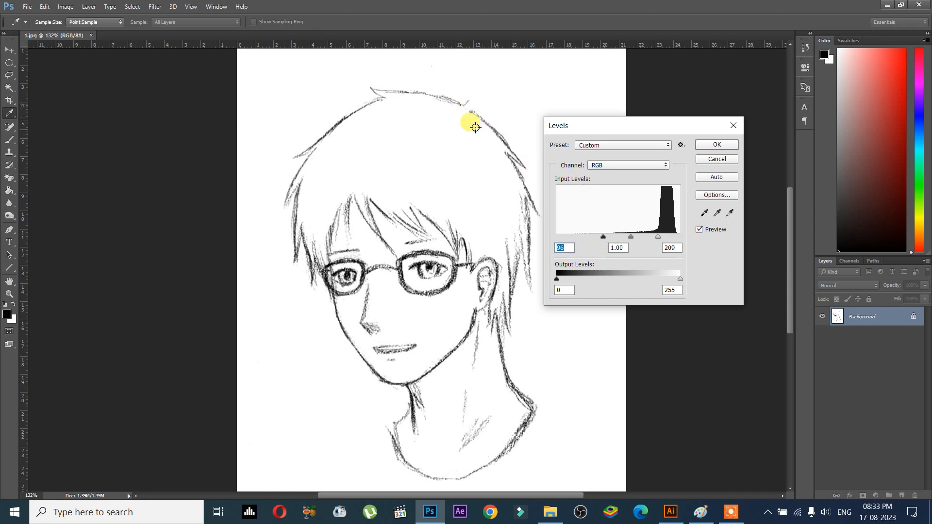
{"action": "mouse_move", "coordinate": [615, 239]}
{"action": "left_mouse_down"}
{"action": "mouse_move", "coordinate": [669, 241]}
{"action": "mouse_move", "coordinate": [655, 240]}
{"action": "left_mouse_up"}
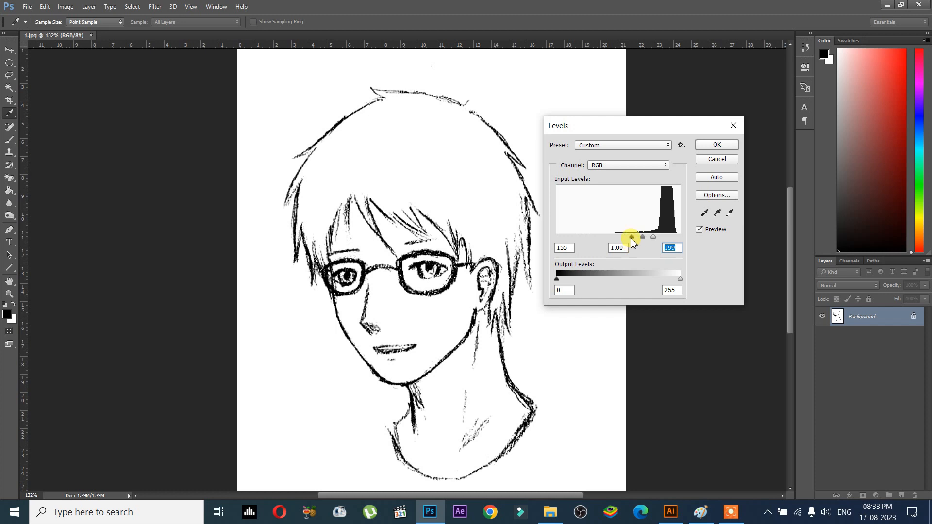
{"action": "left_click_drag", "start_coordinate": [632, 238], "coordinate": [618, 236]}
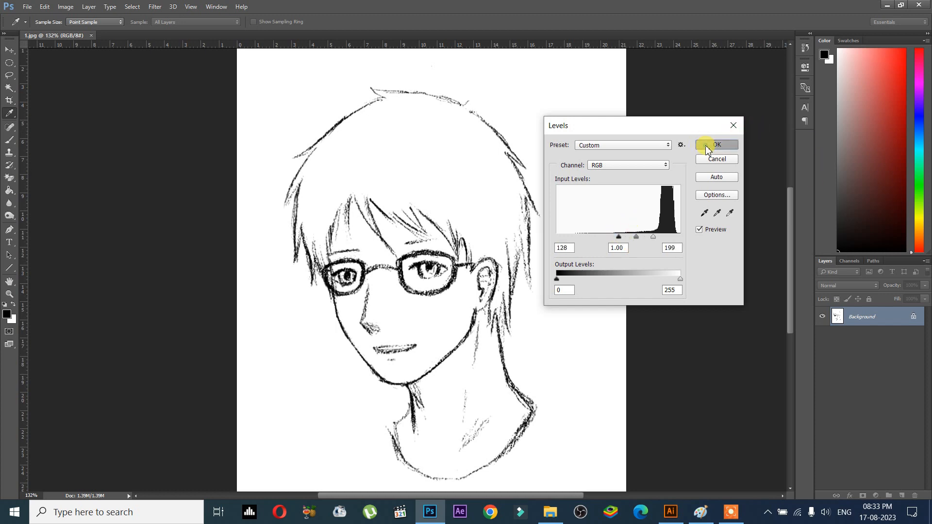
{"action": "left_click", "coordinate": [707, 145]}
{"action": "key", "text": "e"}
{"action": "scroll", "coordinate": [515, 238], "scroll_direction": "down", "scroll_amount": 2}
{"action": "scroll", "coordinate": [505, 235], "scroll_direction": "up", "scroll_amount": 2}
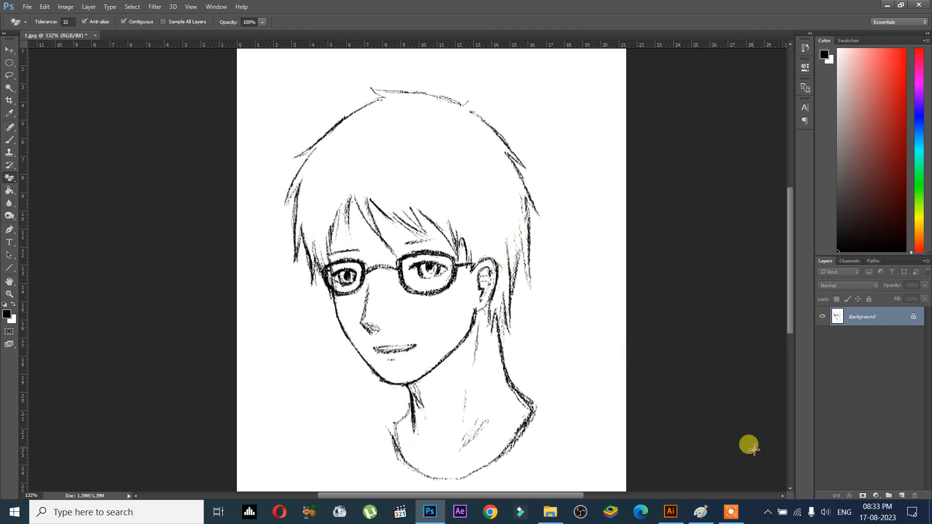
- Check the Illustrator layout, then return to Photoshop and open the File menu
{"action": "left_click", "coordinate": [672, 512]}
{"action": "left_click", "coordinate": [201, 323]}
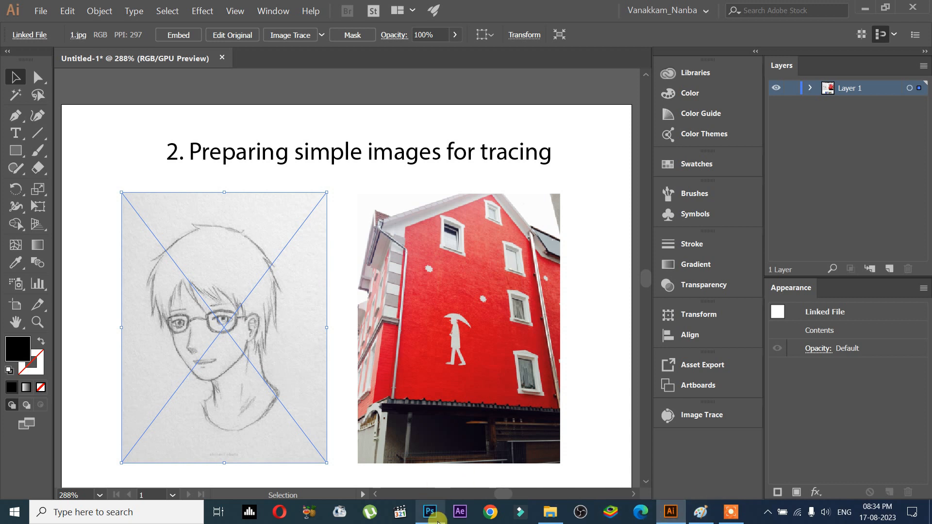
{"action": "left_click", "coordinate": [436, 520]}
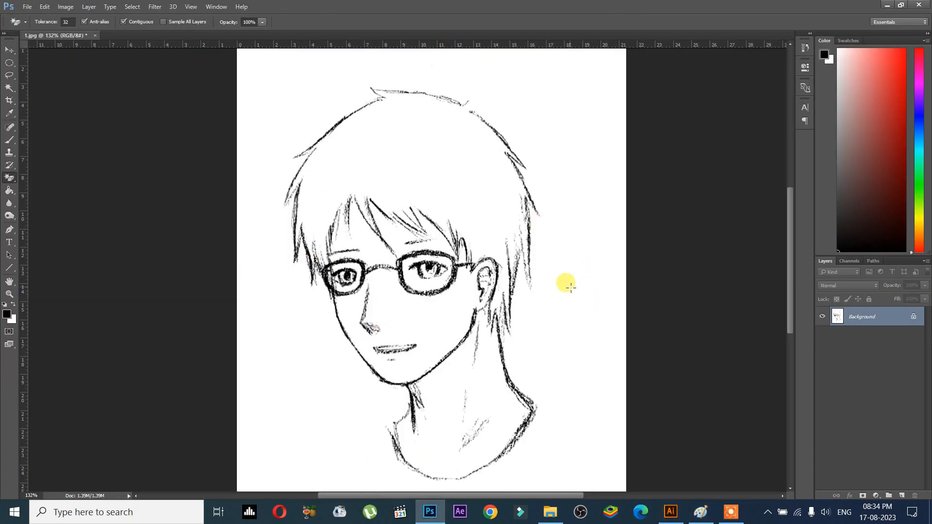
{"action": "left_click", "coordinate": [27, 7]}
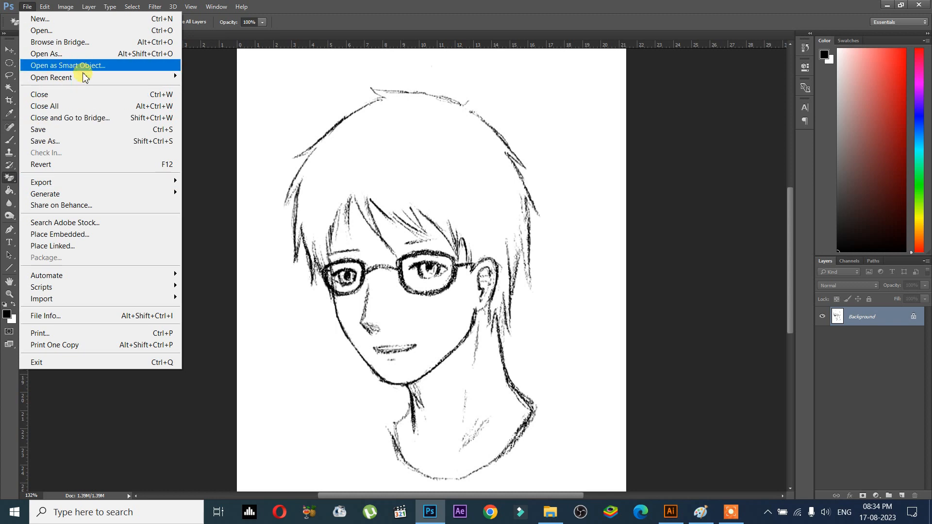
- Save the cleaned sketch over 1.jpg as a quality-12 Progressive JPEG and return to Illustrator
{"action": "left_click", "coordinate": [89, 142]}
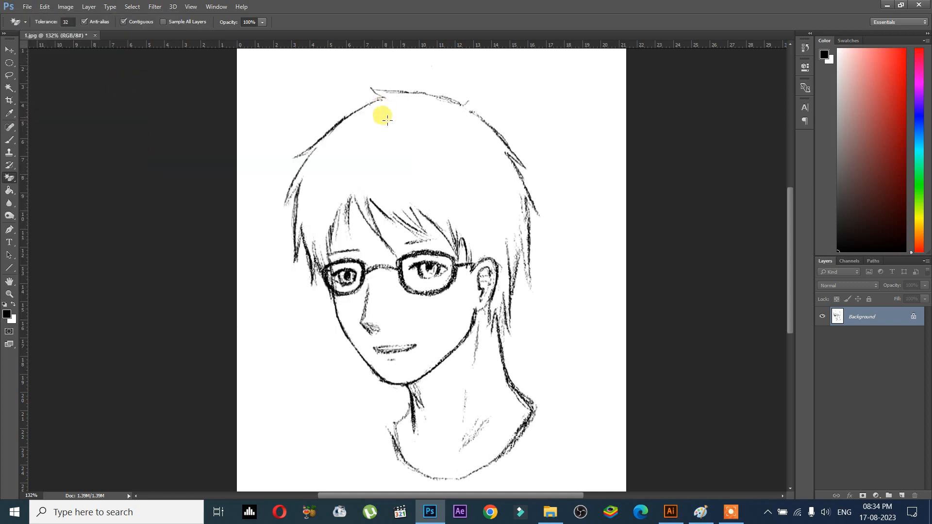
{"action": "left_click", "coordinate": [25, 7]}
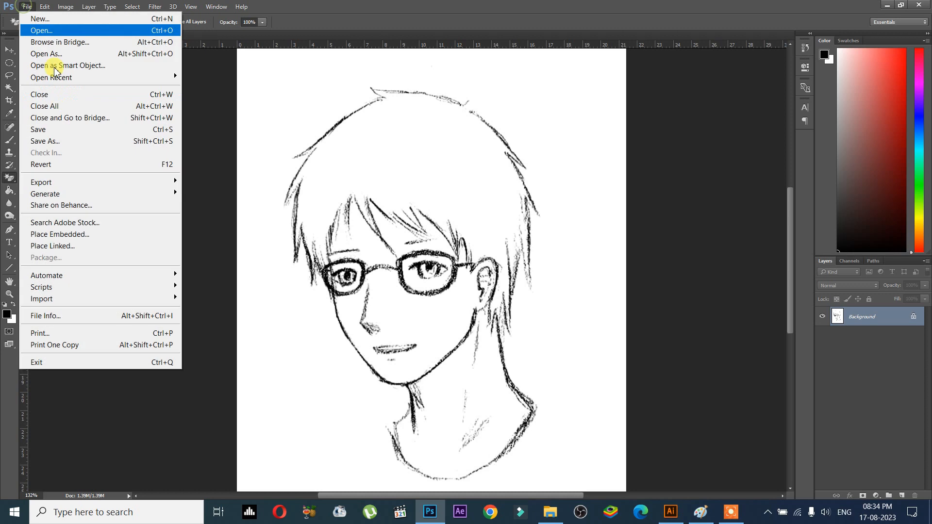
{"action": "left_click", "coordinate": [74, 131]}
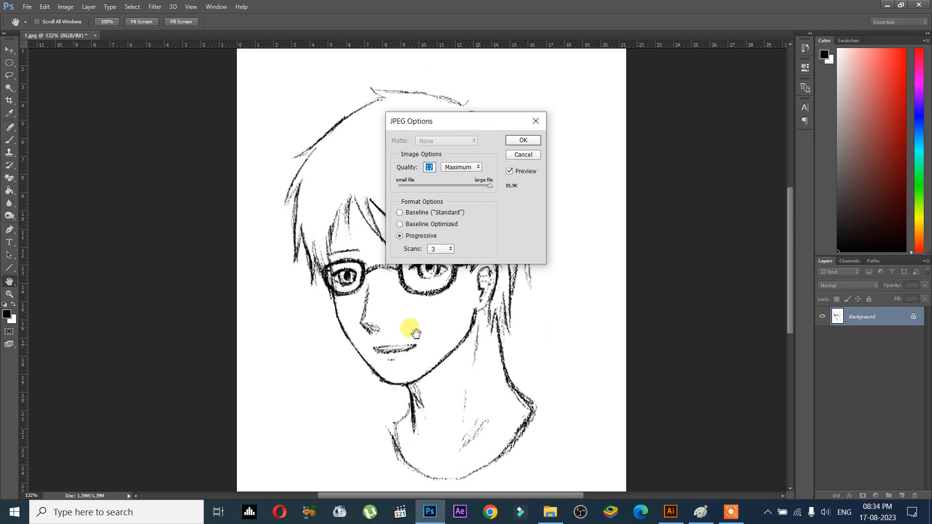
{"action": "left_click", "coordinate": [551, 512]}
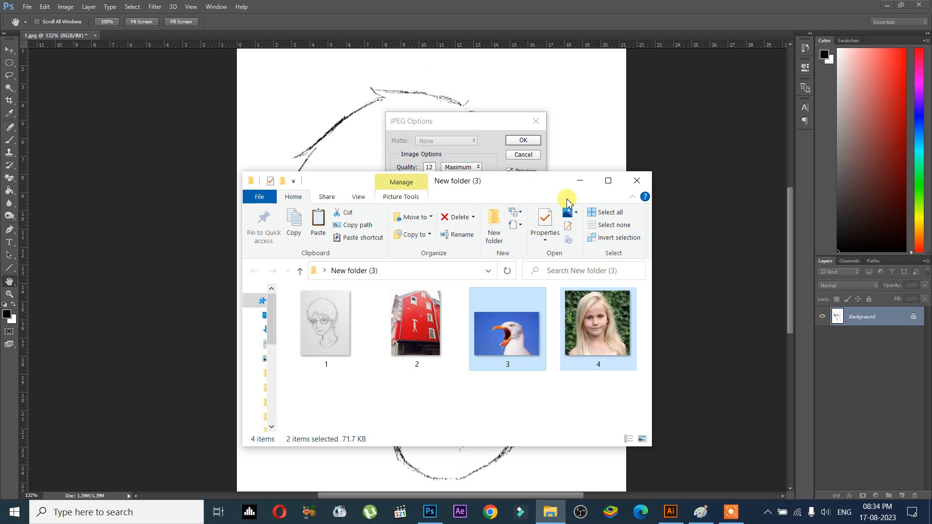
{"action": "left_click", "coordinate": [579, 182]}
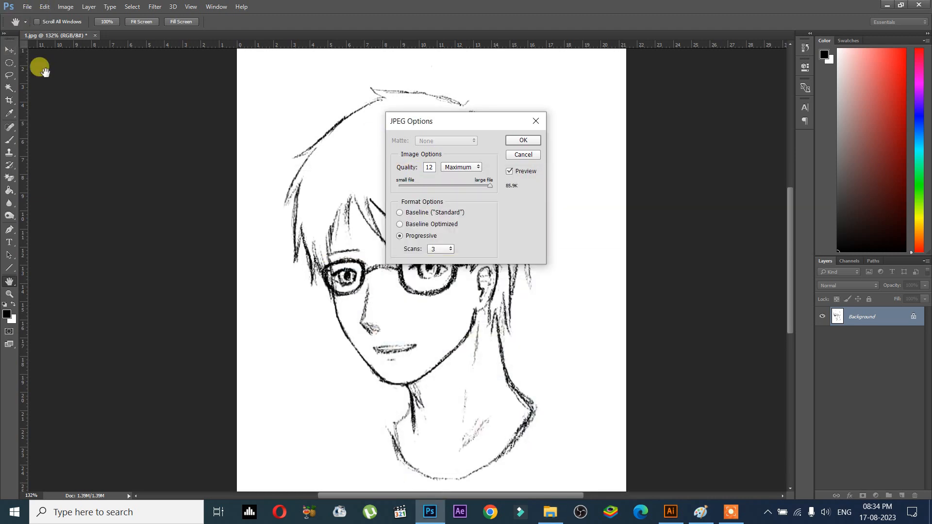
{"action": "left_click_drag", "start_coordinate": [425, 121], "coordinate": [594, 102]}
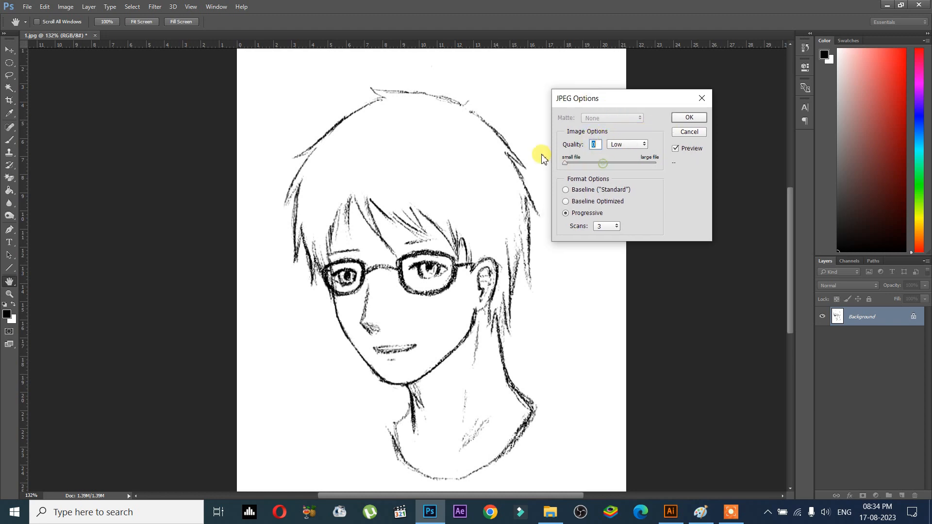
{"action": "left_click", "coordinate": [689, 118]}
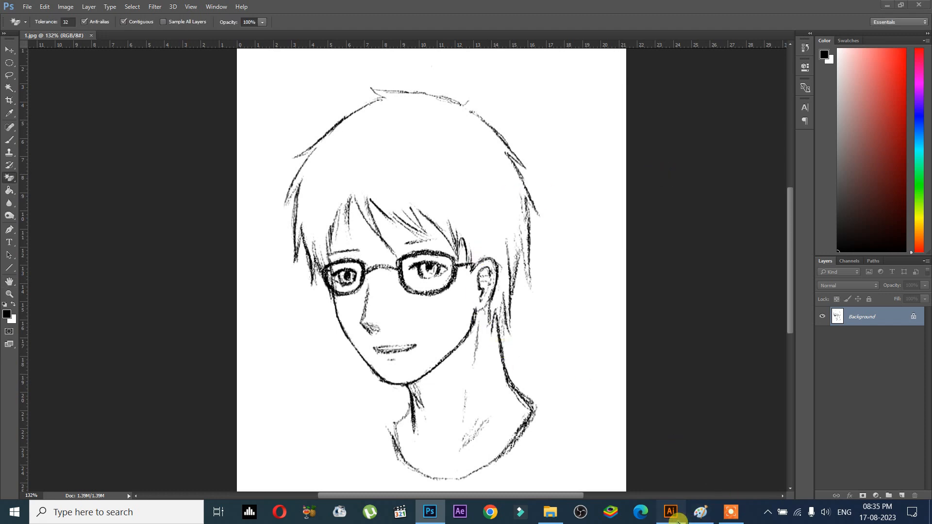
{"action": "left_click", "coordinate": [672, 513]}
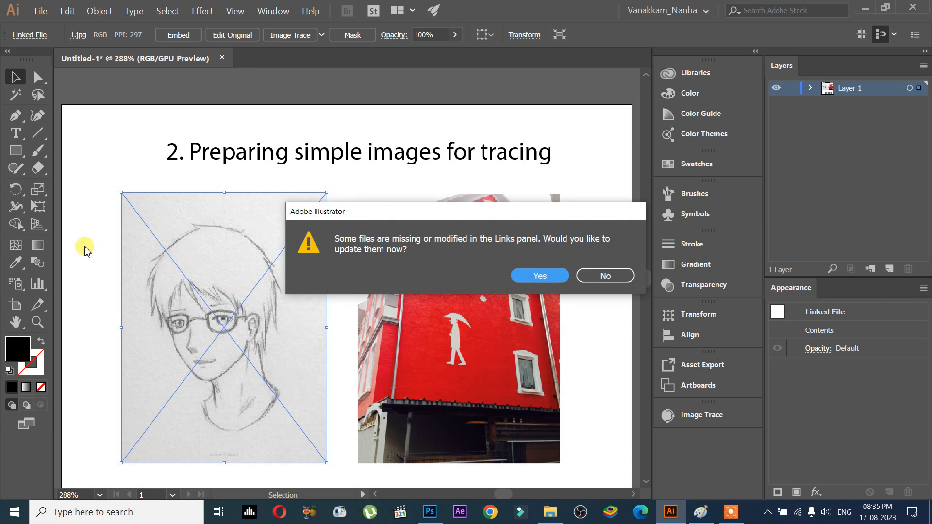
- Verify the saved sketch in the image folder, then accept updating the modified 1.jpg link
{"action": "left_click_drag", "start_coordinate": [401, 215], "coordinate": [319, 253]}
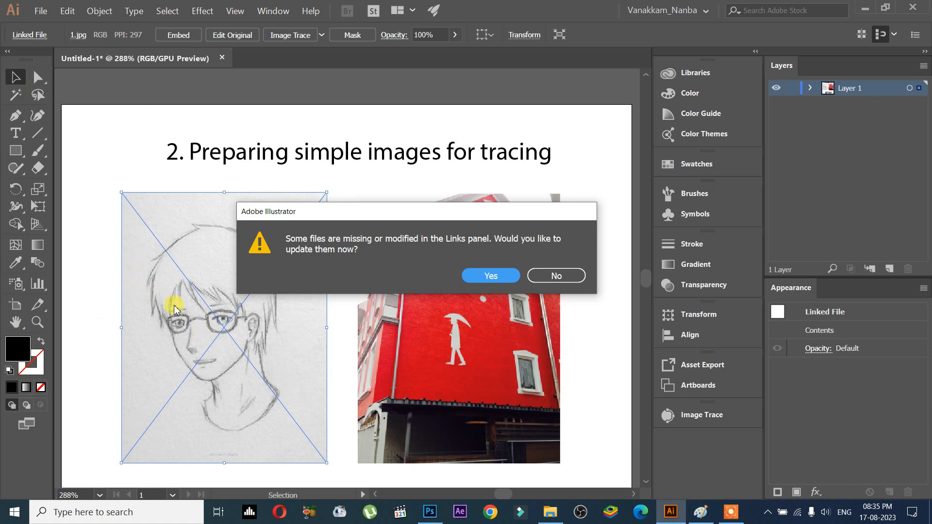
{"action": "left_click", "coordinate": [550, 511]}
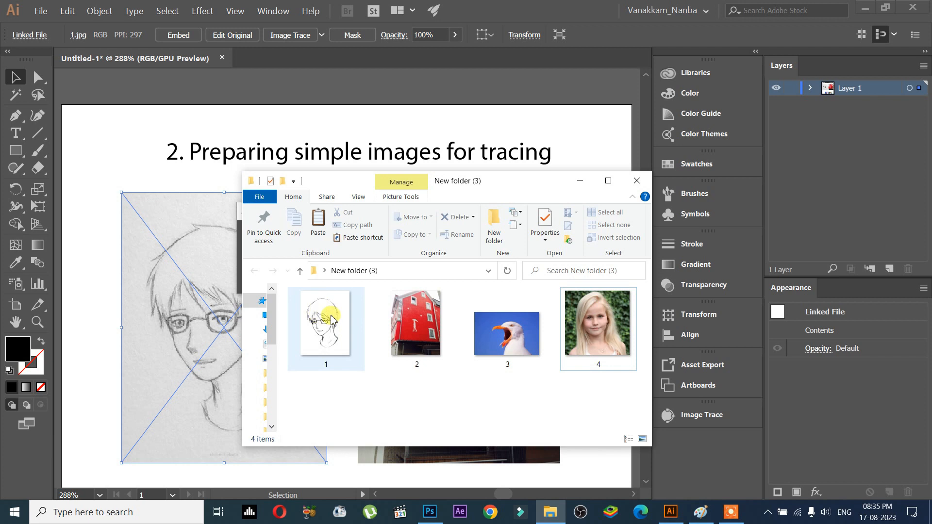
{"action": "left_click", "coordinate": [580, 181]}
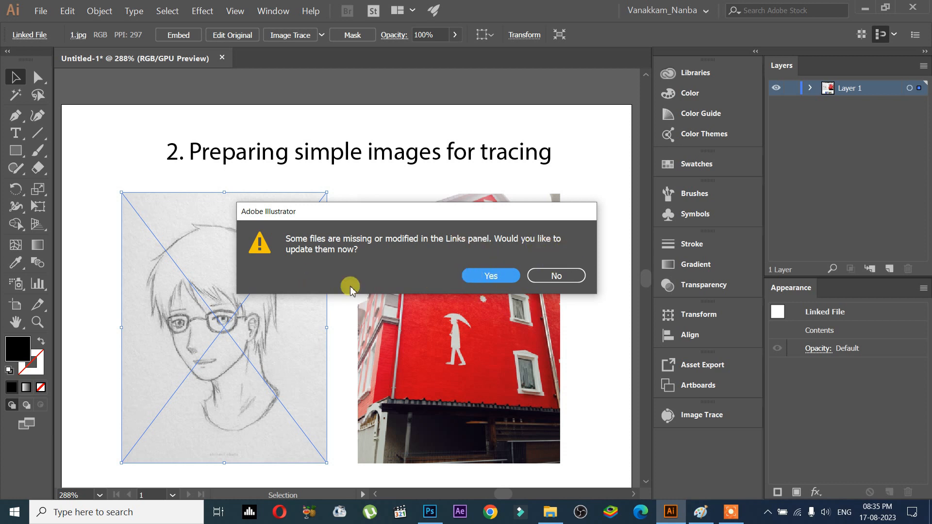
{"action": "left_click", "coordinate": [513, 276]}
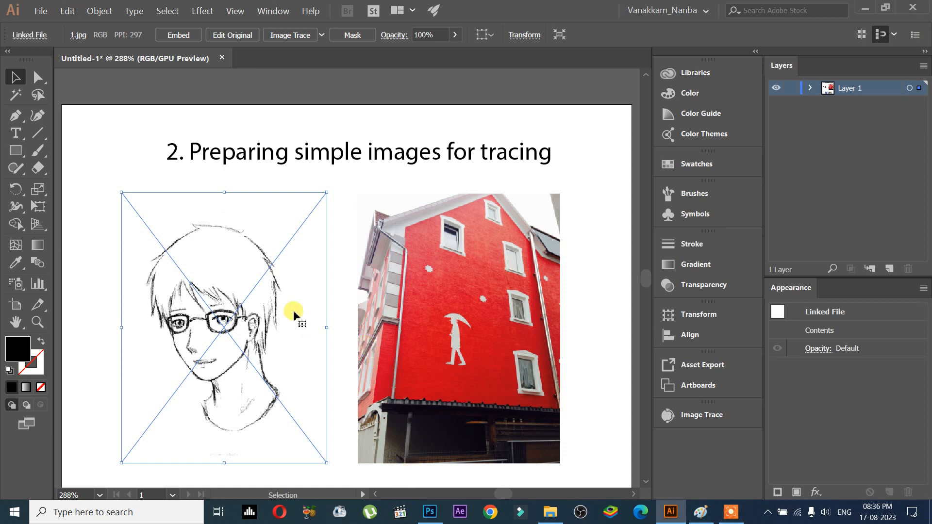
{"action": "left_click", "coordinate": [104, 260]}
- In Layer 1, move the sketch's row above the red building photo's row
{"action": "left_click", "coordinate": [246, 306]}
{"action": "mouse_move", "coordinate": [235, 280]}
{"action": "left_mouse_down"}
{"action": "mouse_move", "coordinate": [271, 270]}
{"action": "mouse_move", "coordinate": [352, 273]}
{"action": "left_mouse_up"}
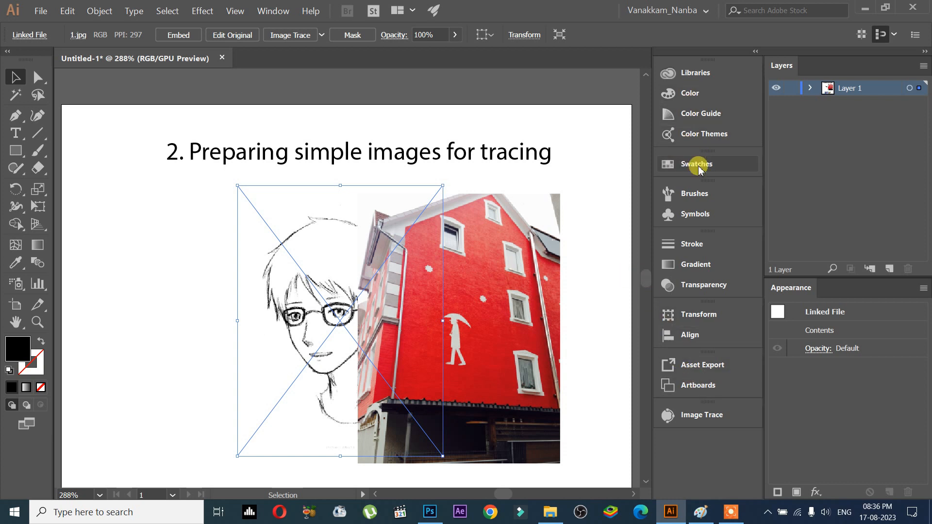
{"action": "left_click", "coordinate": [810, 88]}
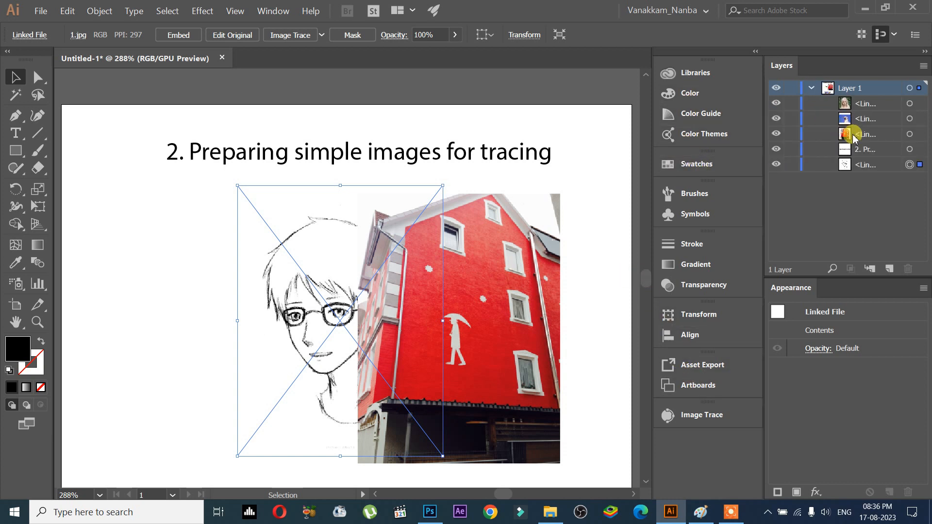
{"action": "left_click_drag", "start_coordinate": [878, 165], "coordinate": [858, 127]}
{"action": "mouse_move", "coordinate": [391, 284]}
{"action": "left_mouse_down"}
{"action": "mouse_move", "coordinate": [493, 277]}
{"action": "mouse_move", "coordinate": [490, 289]}
{"action": "mouse_move", "coordinate": [535, 271]}
{"action": "mouse_move", "coordinate": [453, 243]}
{"action": "mouse_move", "coordinate": [485, 254]}
{"action": "mouse_move", "coordinate": [228, 270]}
{"action": "mouse_move", "coordinate": [312, 250]}
{"action": "mouse_move", "coordinate": [261, 277]}
{"action": "mouse_move", "coordinate": [258, 266]}
{"action": "left_mouse_up"}
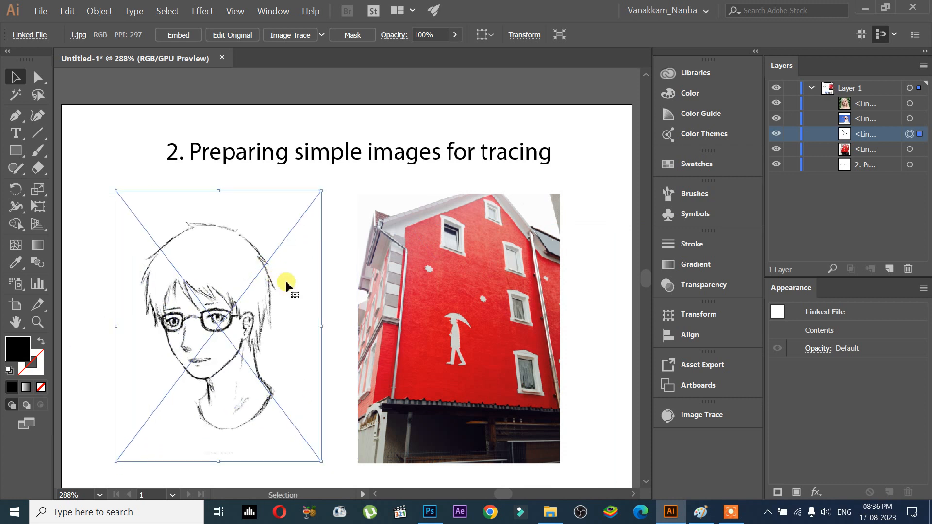
- Glance at the Paint lesson outline, then select the red building photo 2.jpg
{"action": "left_click", "coordinate": [700, 512]}
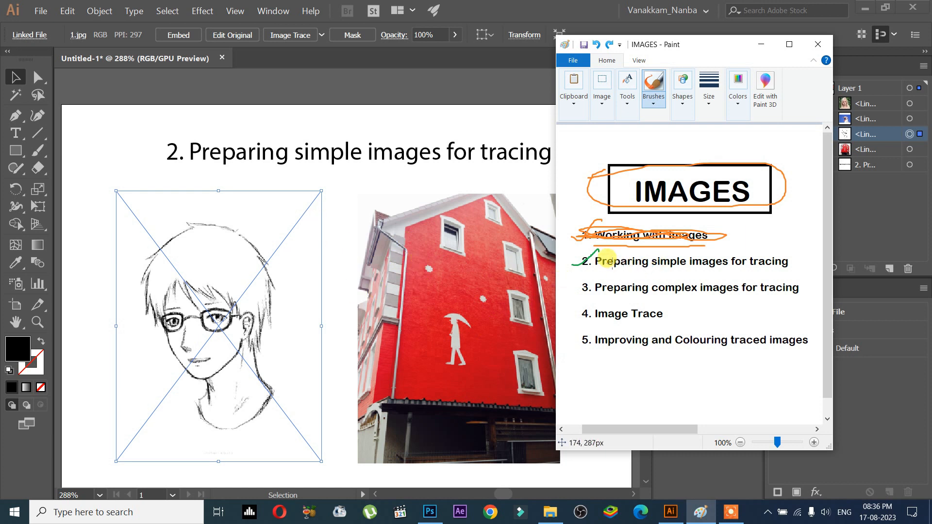
{"action": "left_click", "coordinate": [196, 144]}
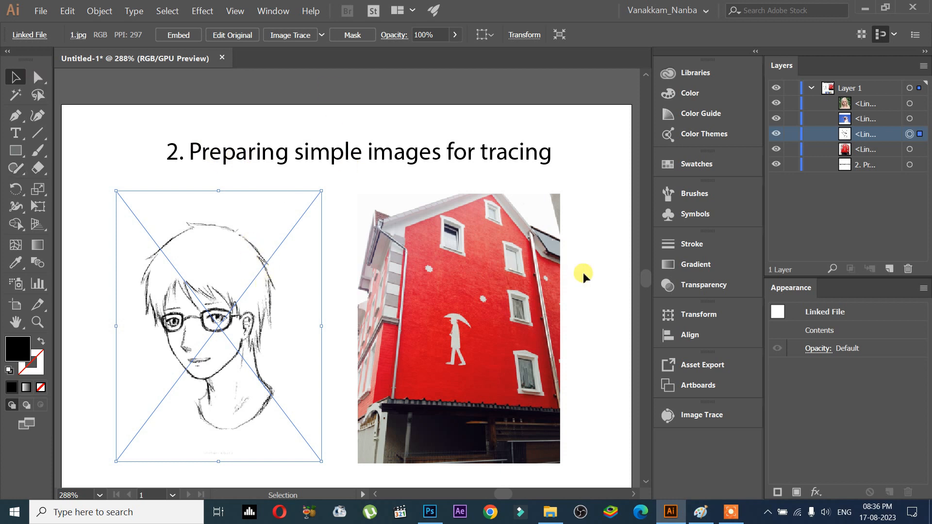
{"action": "left_click", "coordinate": [412, 269]}
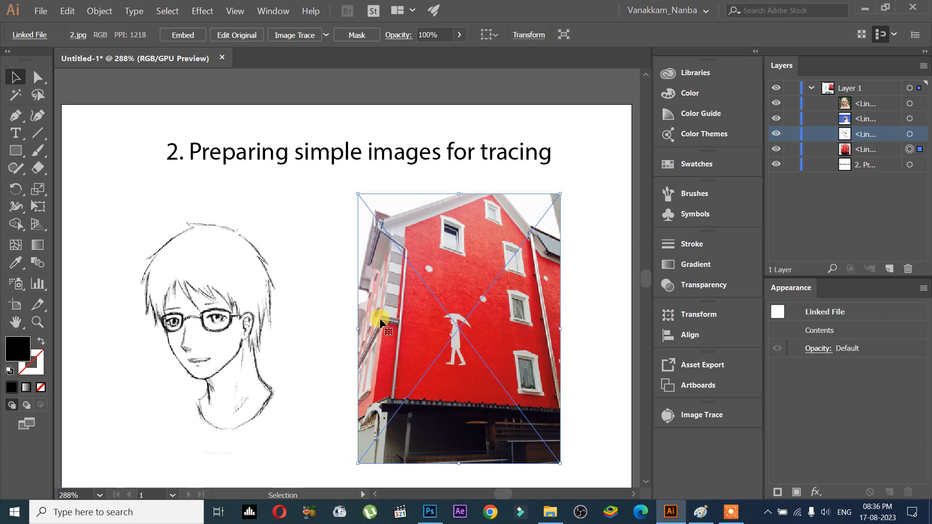
- Open 2.jpg in Photoshop, crop it to the red panel with the umbrella figure, and zoom in
{"action": "left_click", "coordinate": [233, 36]}
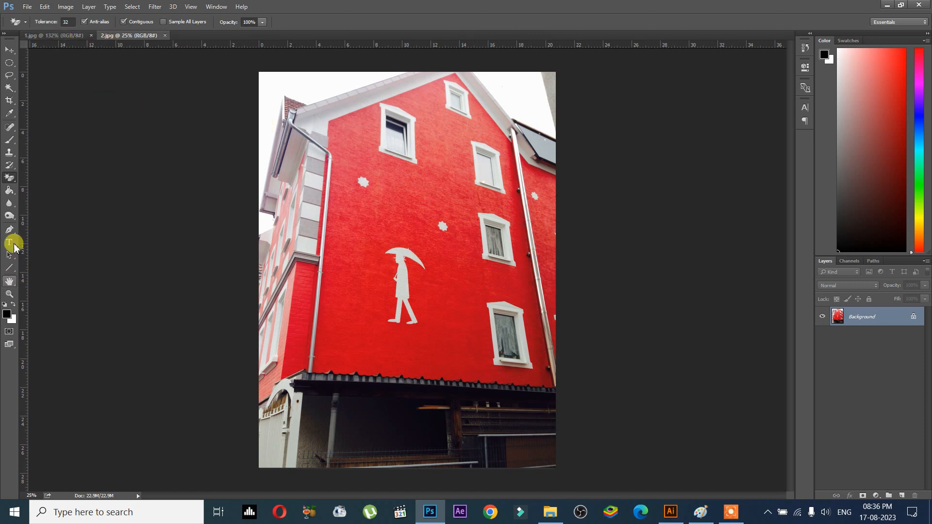
{"action": "key", "text": "x"}
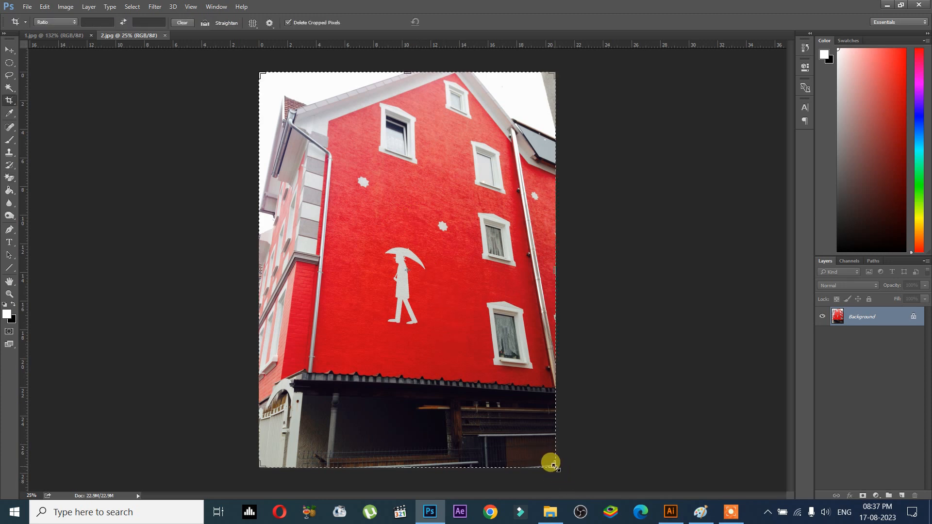
{"action": "left_click_drag", "start_coordinate": [368, 234], "coordinate": [440, 334]}
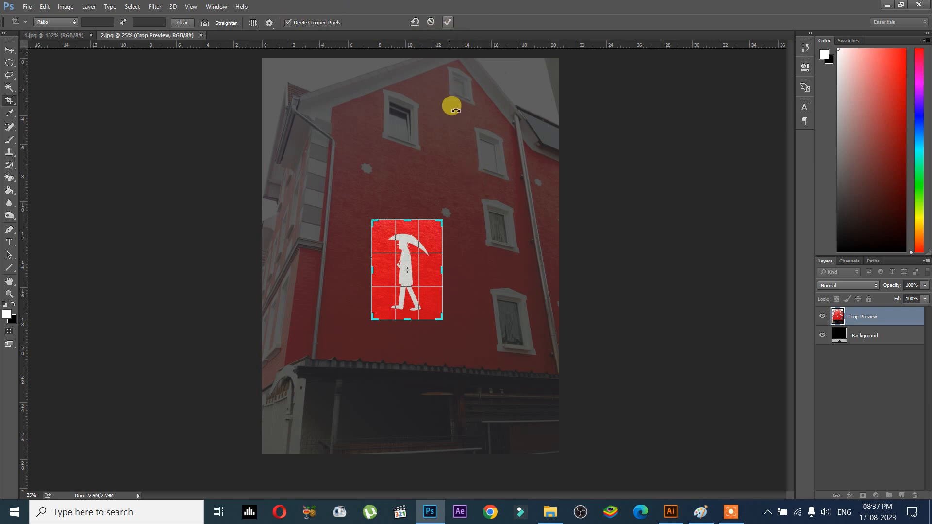
{"action": "left_click", "coordinate": [451, 22]}
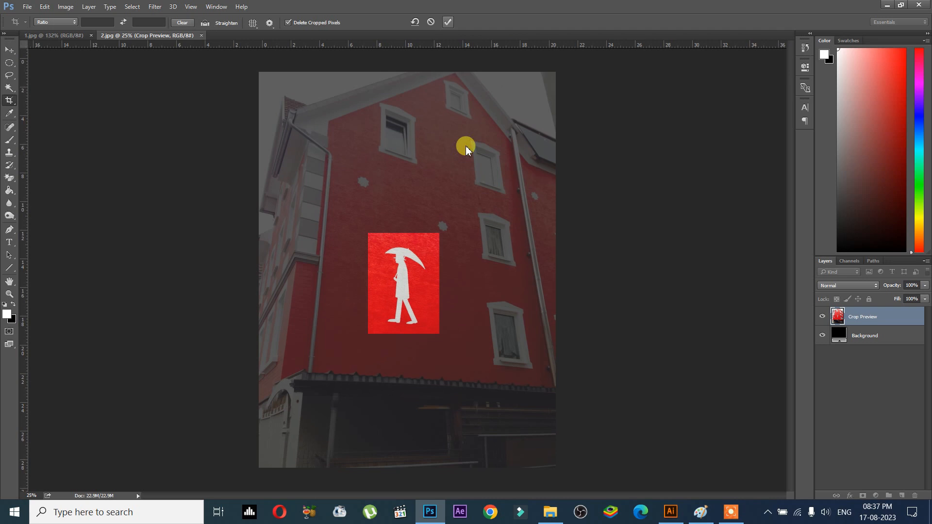
{"action": "scroll", "coordinate": [432, 269], "scroll_direction": "up", "scroll_amount": 7}
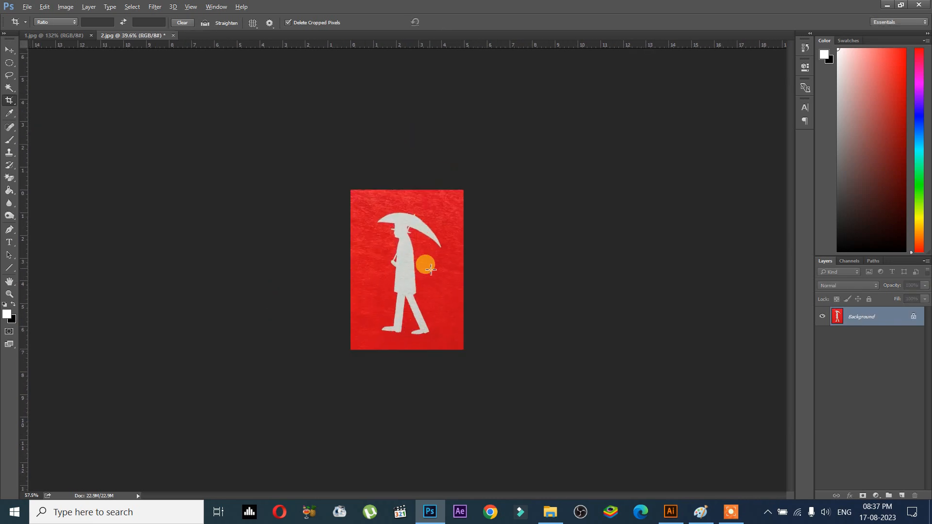
{"action": "scroll", "coordinate": [429, 252], "scroll_direction": "up", "scroll_amount": 2}
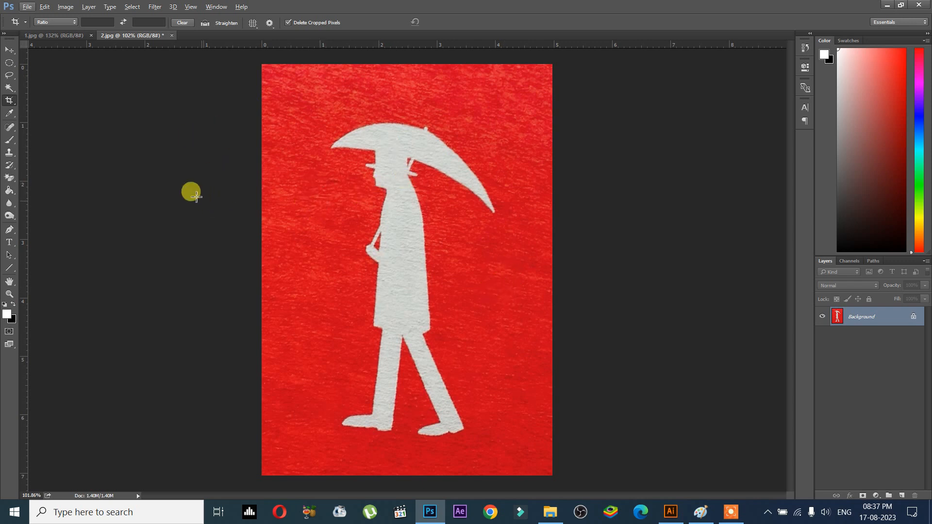
- Desaturate the photo, then invert its tones to get a dark figure on light grey
{"action": "left_click", "coordinate": [66, 7]}
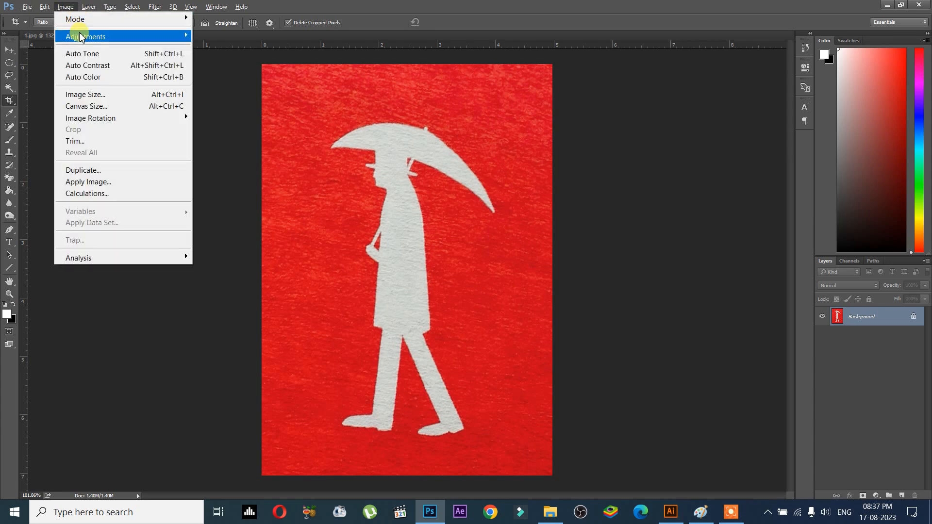
{"action": "mouse_move", "coordinate": [85, 38]}
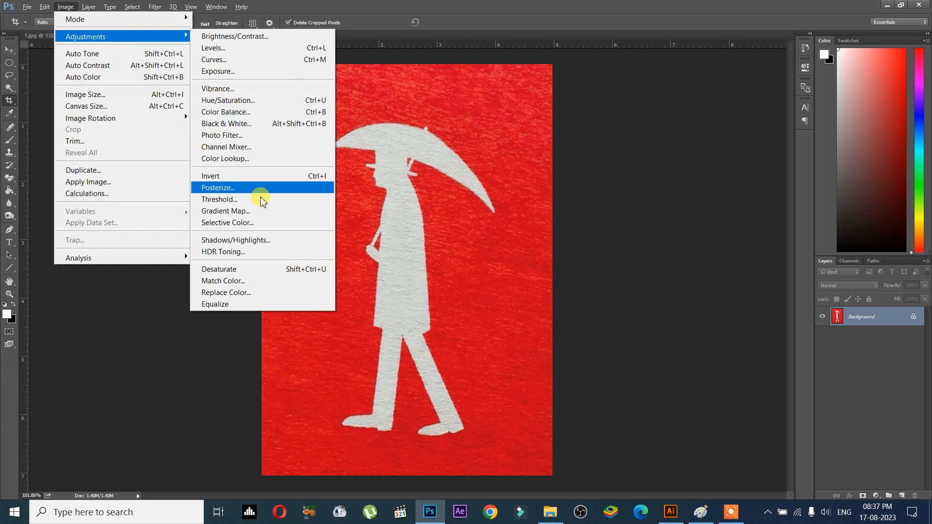
{"action": "left_click", "coordinate": [255, 269]}
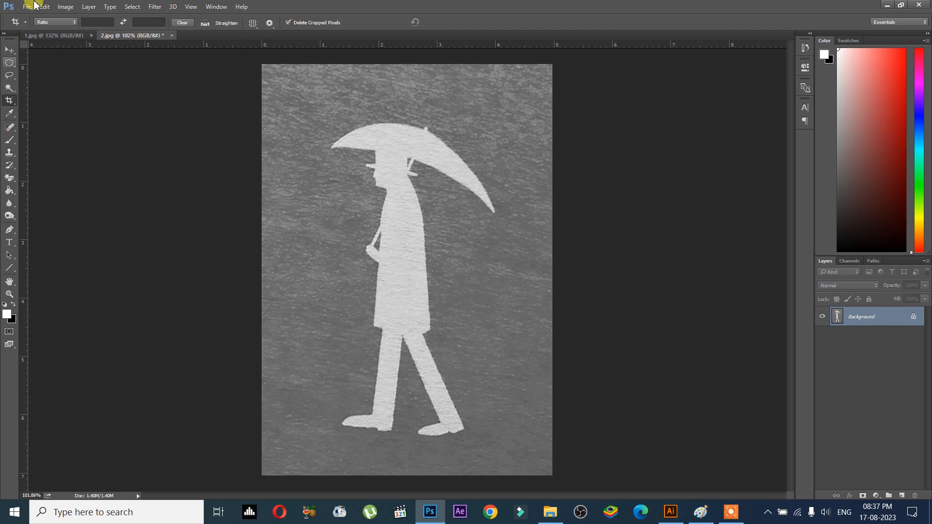
{"action": "left_click", "coordinate": [65, 6]}
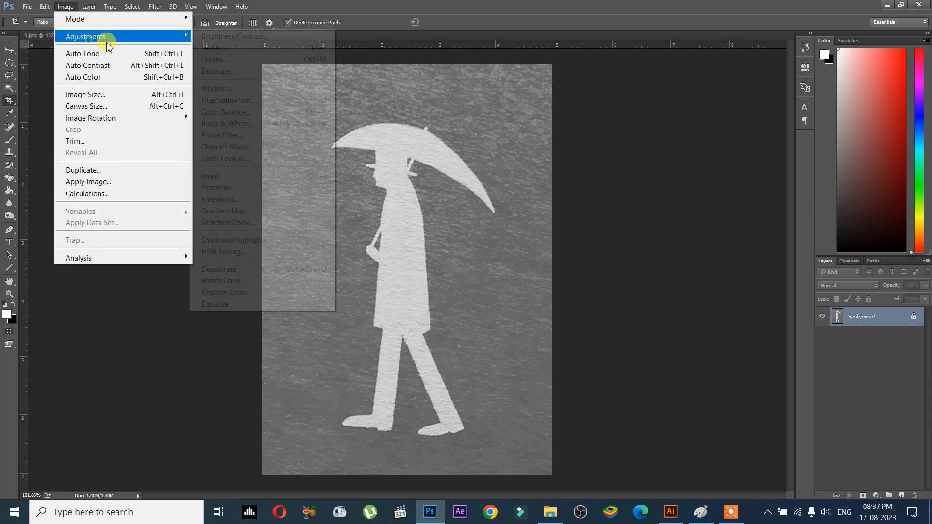
{"action": "left_click", "coordinate": [253, 178]}
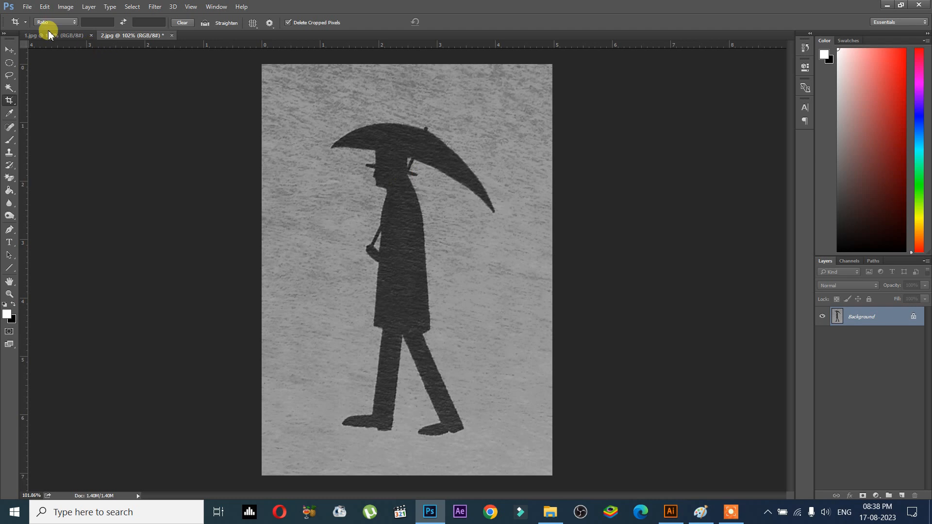
{"action": "left_click", "coordinate": [66, 7]}
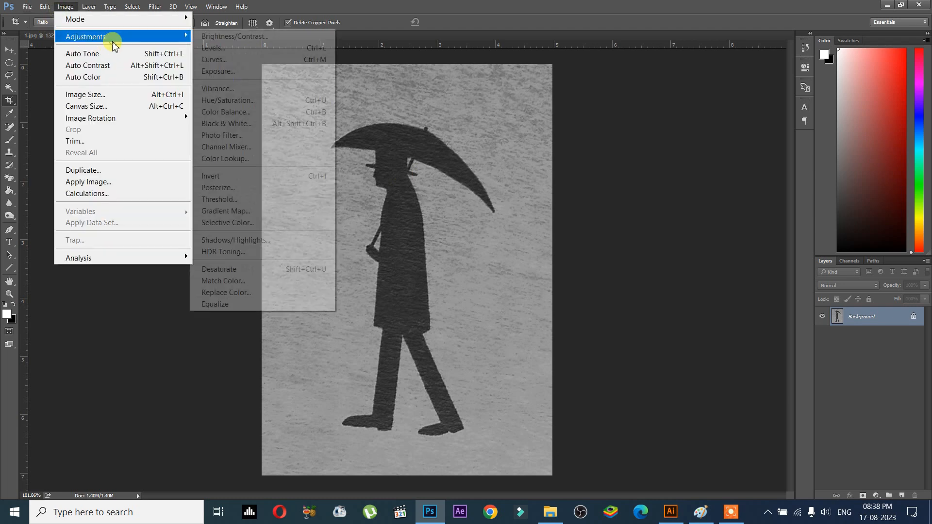
- Apply Levels with input black 70, midtone 1.00 and white 101 for a solid black figure
{"action": "mouse_move", "coordinate": [182, 43]}
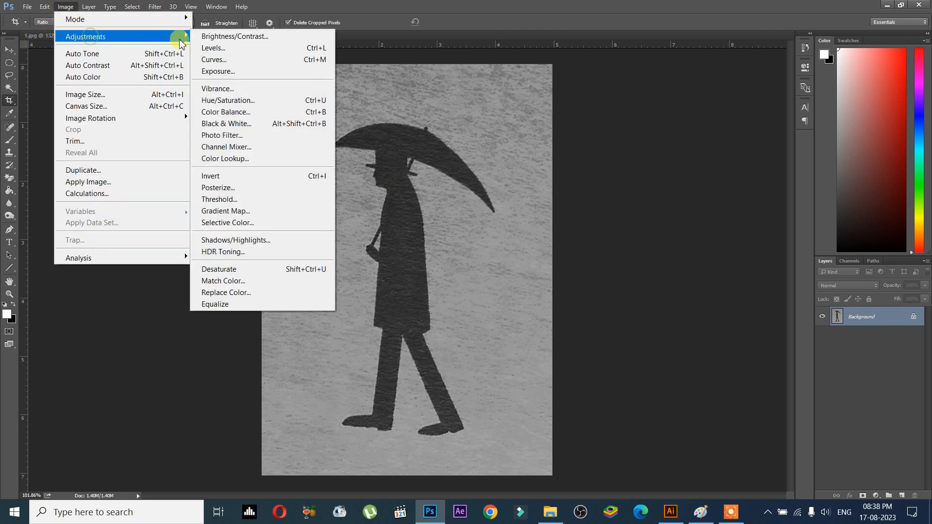
{"action": "left_click", "coordinate": [224, 47]}
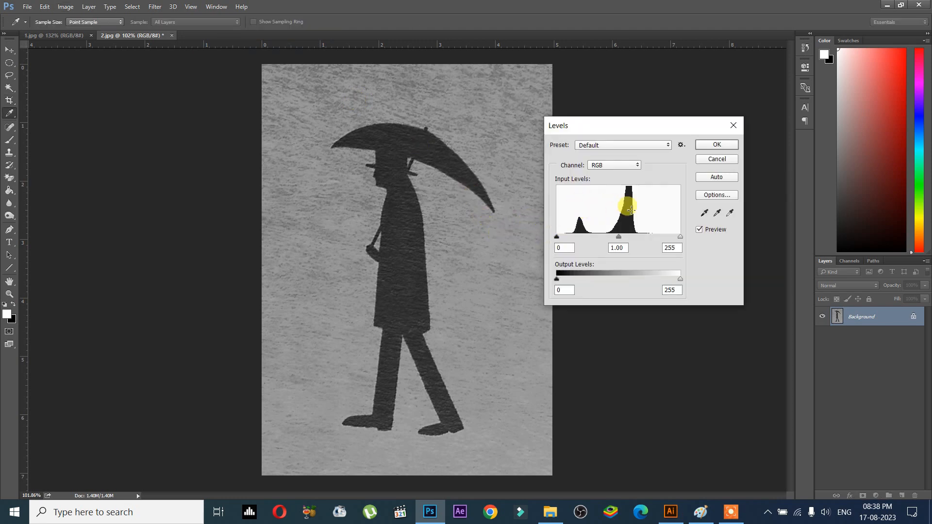
{"action": "left_click_drag", "start_coordinate": [563, 235], "coordinate": [574, 237]}
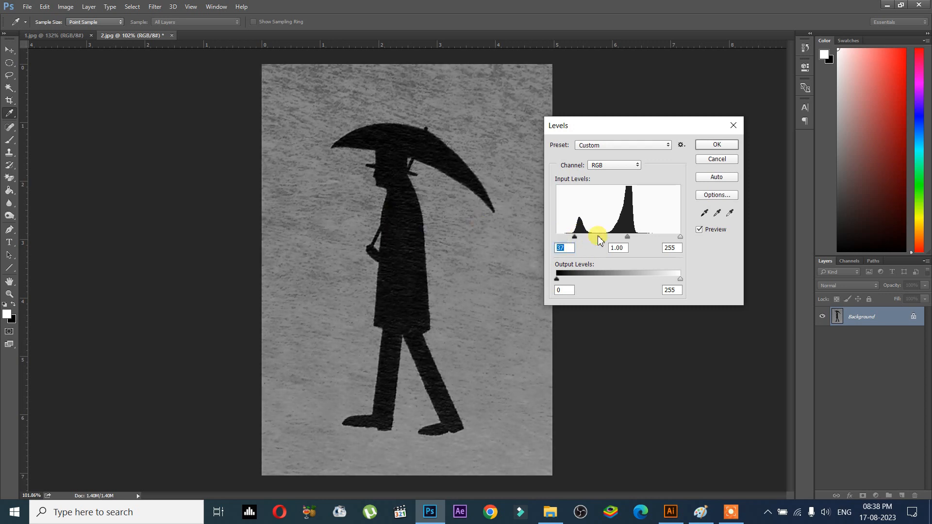
{"action": "left_click_drag", "start_coordinate": [679, 238], "coordinate": [585, 242]}
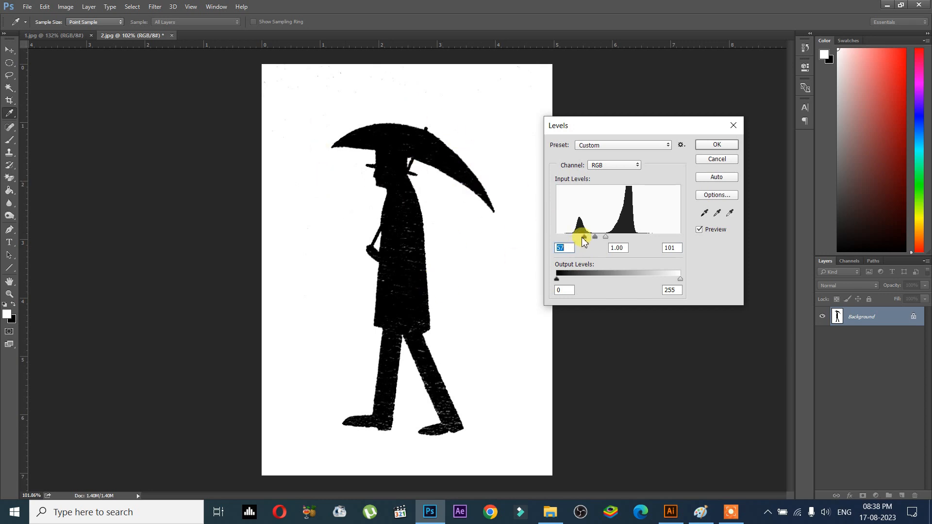
{"action": "left_click_drag", "start_coordinate": [584, 241], "coordinate": [590, 241]}
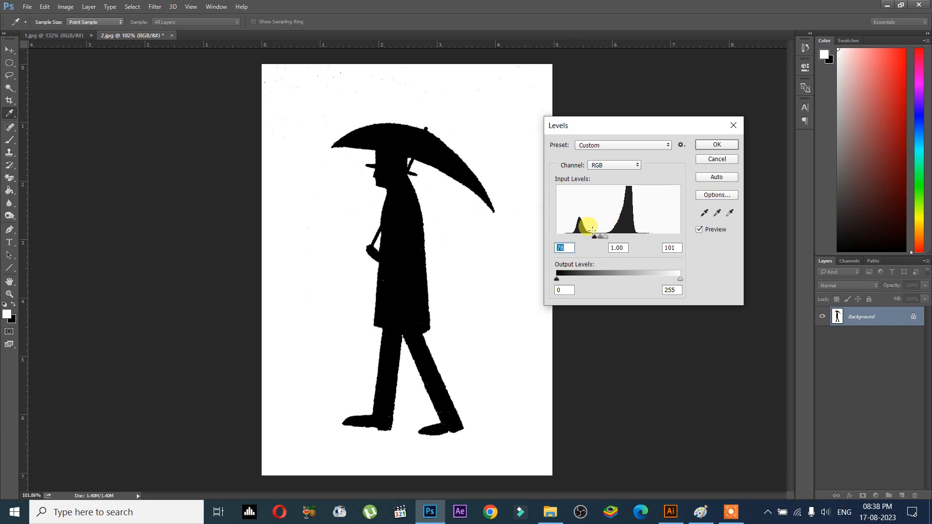
{"action": "left_click_drag", "start_coordinate": [592, 243], "coordinate": [592, 242]}
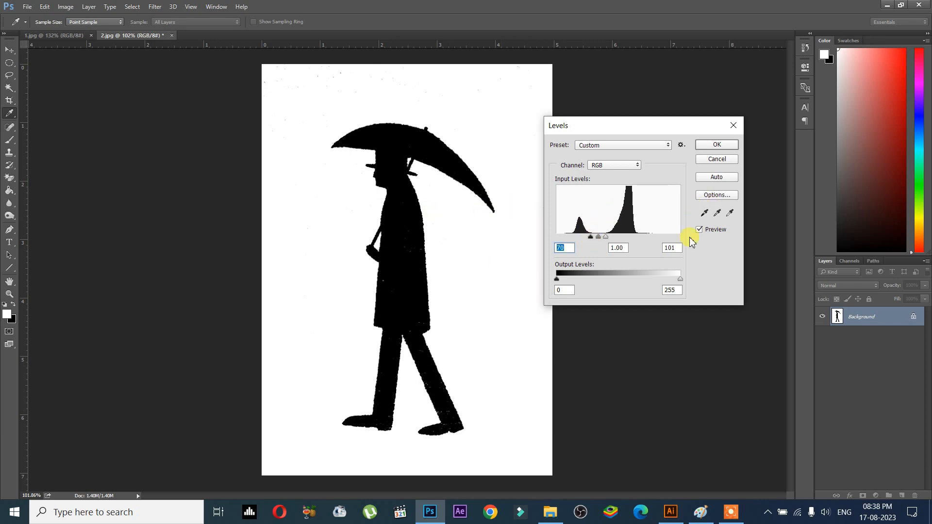
{"action": "left_click", "coordinate": [699, 230]}
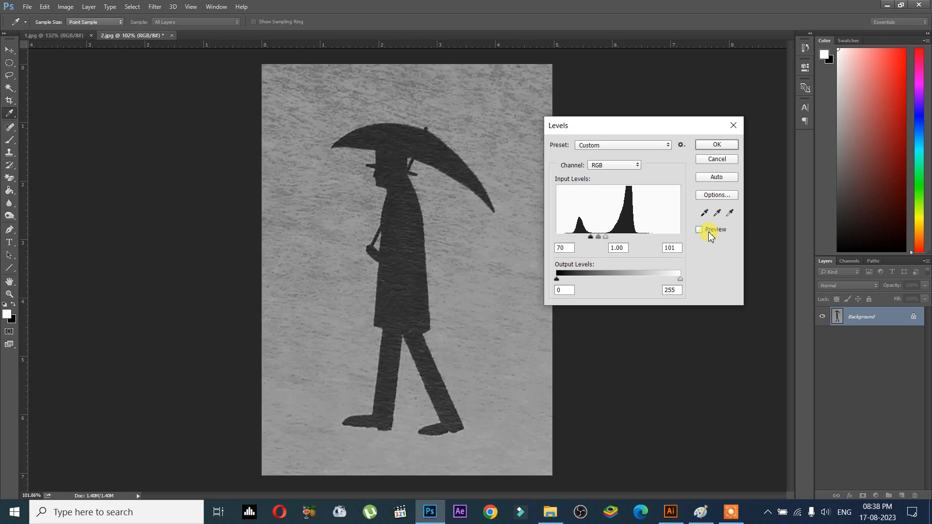
{"action": "left_click", "coordinate": [710, 233]}
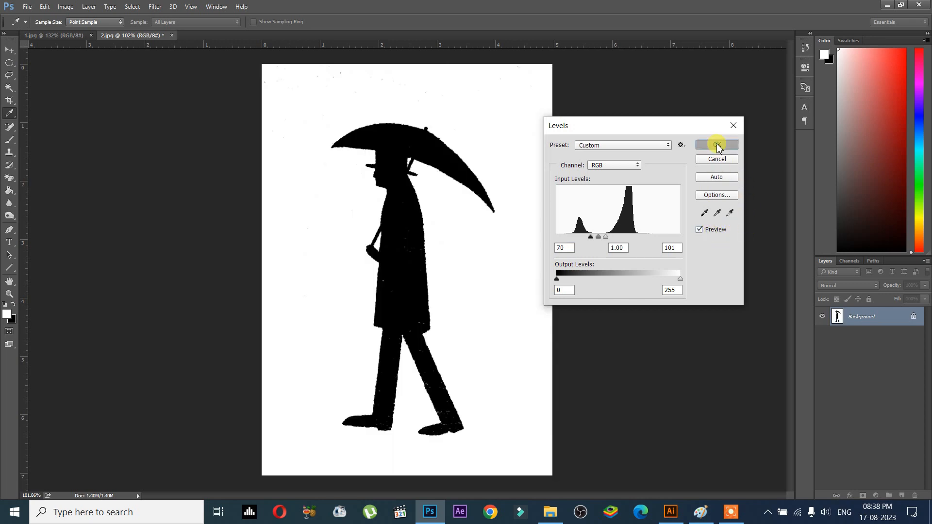
{"action": "left_click", "coordinate": [717, 145]}
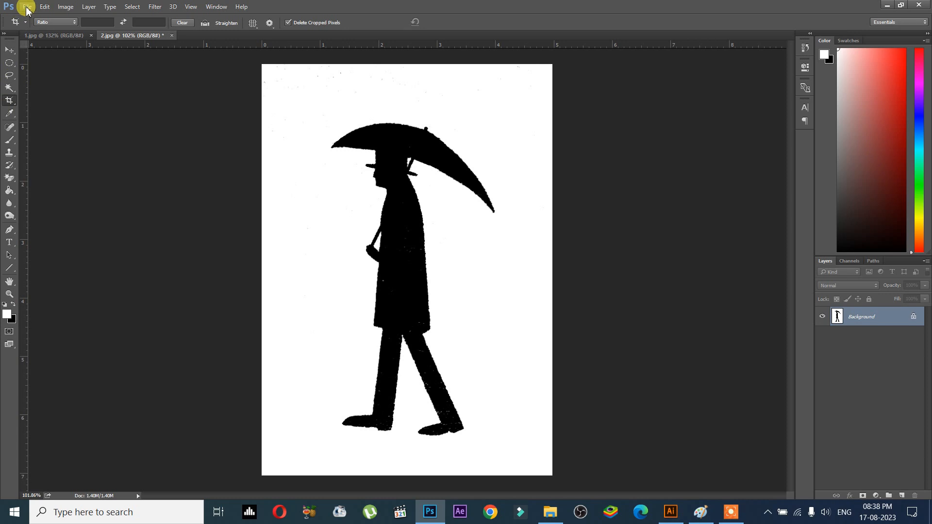
{"action": "left_click", "coordinate": [27, 7]}
- Save the image over 2.jpg as JPEG and check its updated thumbnail in File Explorer
{"action": "left_click", "coordinate": [60, 127]}
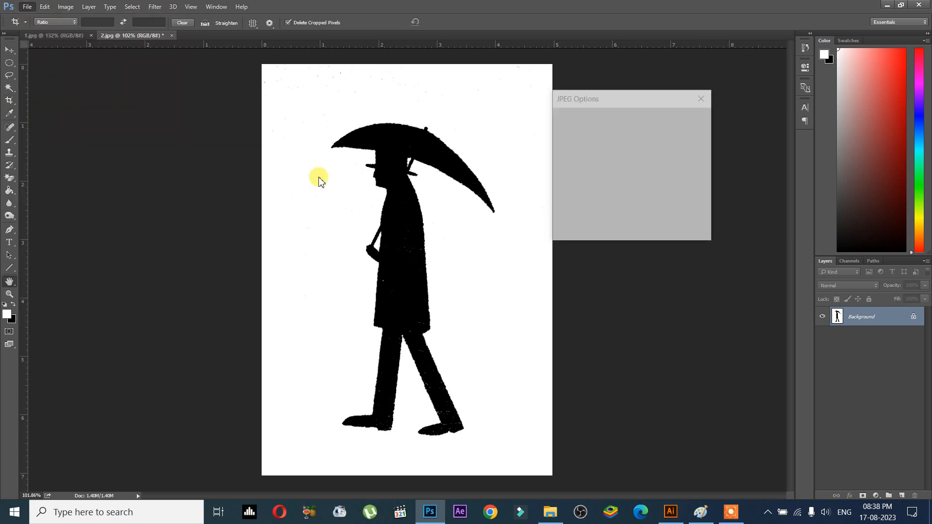
{"action": "left_click", "coordinate": [684, 119]}
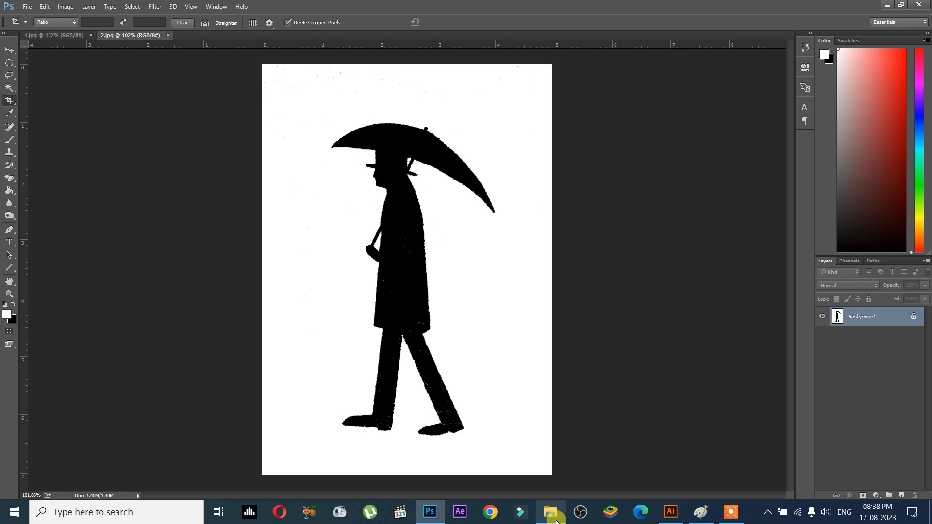
{"action": "left_click", "coordinate": [553, 514]}
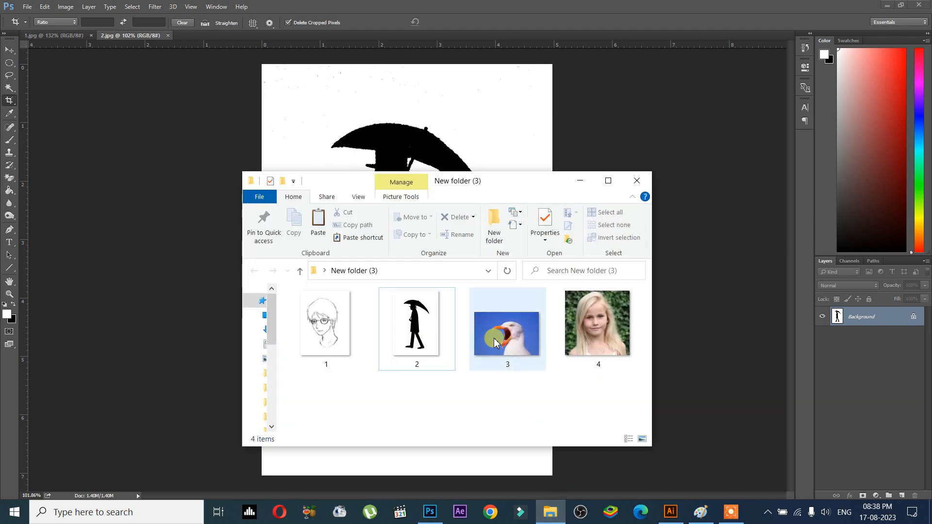
{"action": "left_click", "coordinate": [417, 325]}
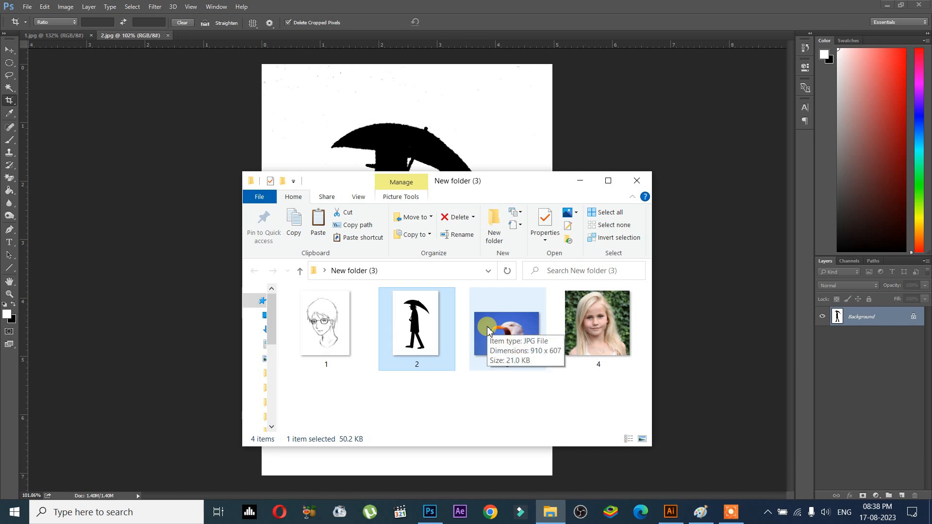
{"action": "left_click", "coordinate": [587, 183]}
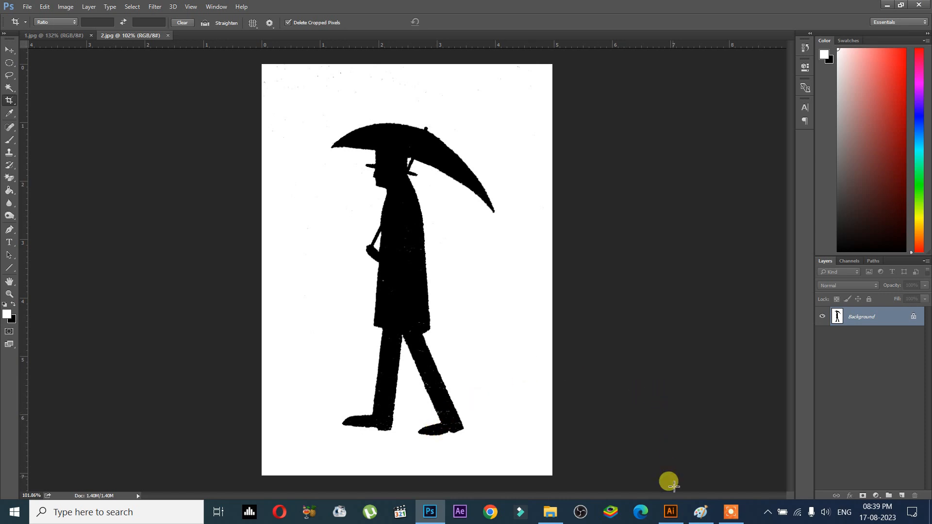
{"action": "left_click", "coordinate": [670, 510]}
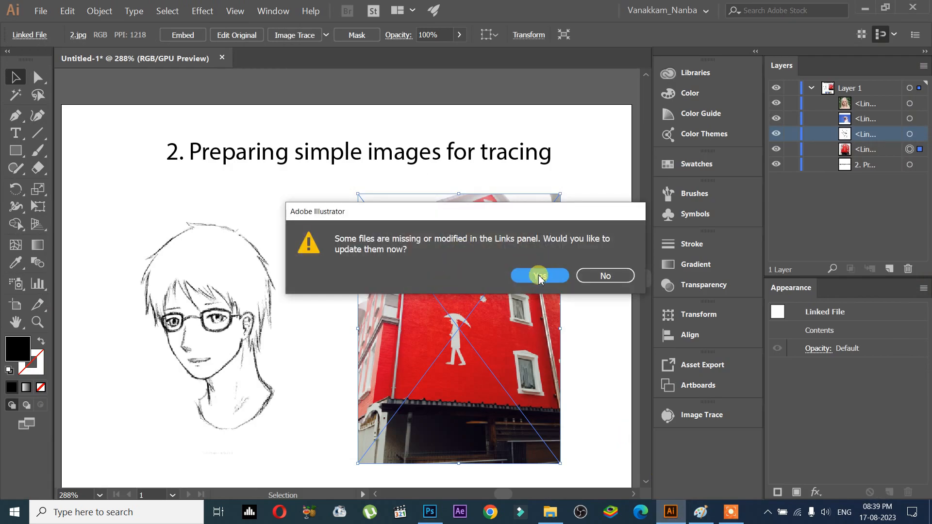
- Accept updating the modified 2.jpg link and nudge the silhouette slightly left on the artboard
{"action": "left_click", "coordinate": [540, 277]}
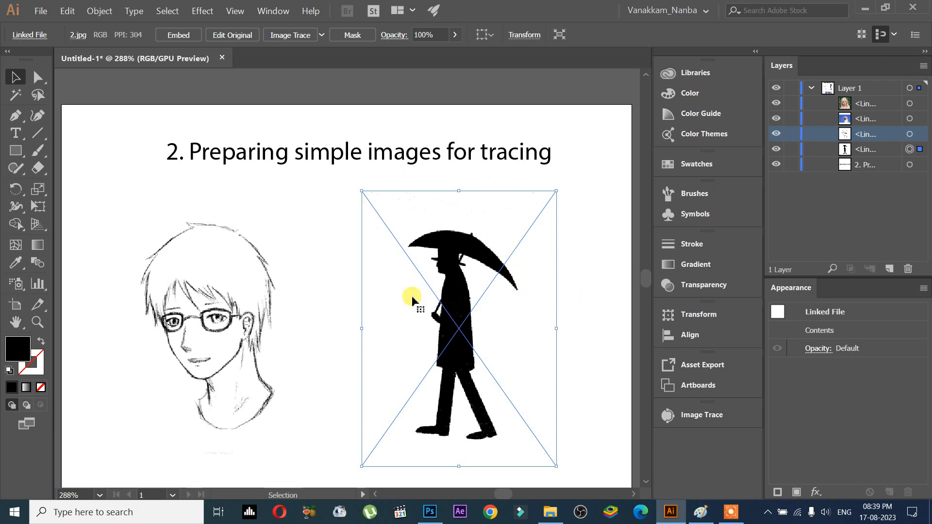
{"action": "left_click", "coordinate": [329, 265]}
{"action": "left_click", "coordinate": [422, 294]}
{"action": "mouse_move", "coordinate": [464, 316]}
{"action": "left_mouse_down"}
{"action": "mouse_move", "coordinate": [312, 316]}
{"action": "mouse_move", "coordinate": [340, 339]}
{"action": "mouse_move", "coordinate": [489, 337]}
{"action": "mouse_move", "coordinate": [451, 315]}
{"action": "left_mouse_up"}
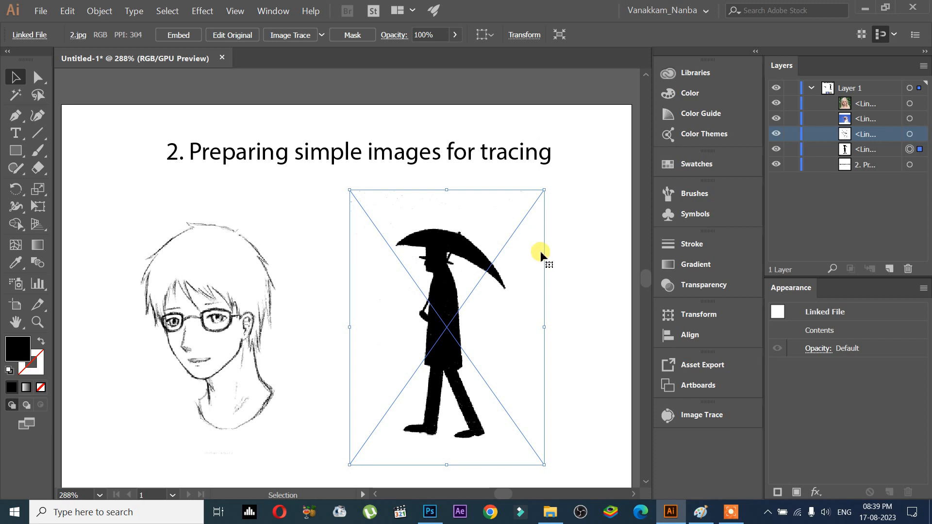
{"action": "left_click", "coordinate": [710, 508]}
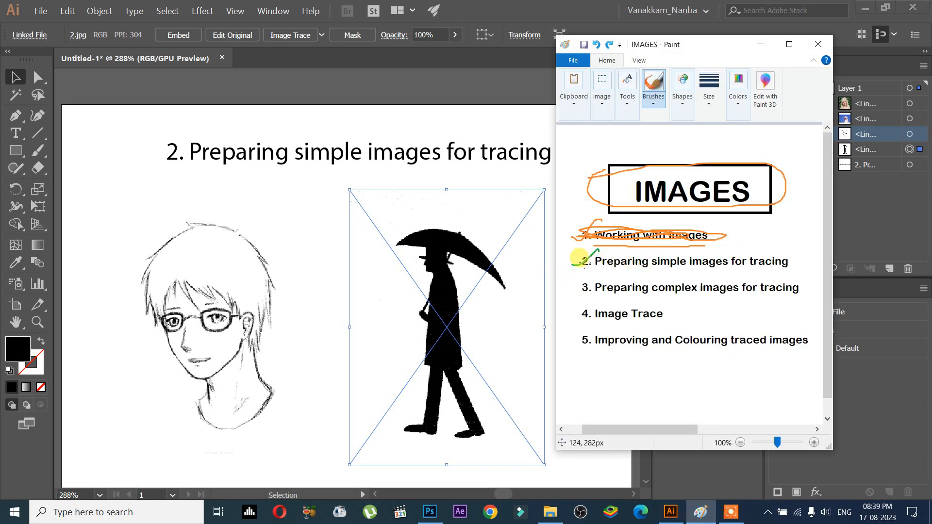
- Draw a green ellipse around item 2 and a green line through 'Preparing simple images for tracing'
{"action": "mouse_move", "coordinate": [570, 262]}
{"action": "left_mouse_down"}
{"action": "mouse_move", "coordinate": [595, 250]}
{"action": "mouse_move", "coordinate": [720, 245]}
{"action": "mouse_move", "coordinate": [778, 246]}
{"action": "mouse_move", "coordinate": [797, 259]}
{"action": "mouse_move", "coordinate": [780, 273]}
{"action": "mouse_move", "coordinate": [666, 279]}
{"action": "mouse_move", "coordinate": [568, 264]}
{"action": "left_mouse_up"}
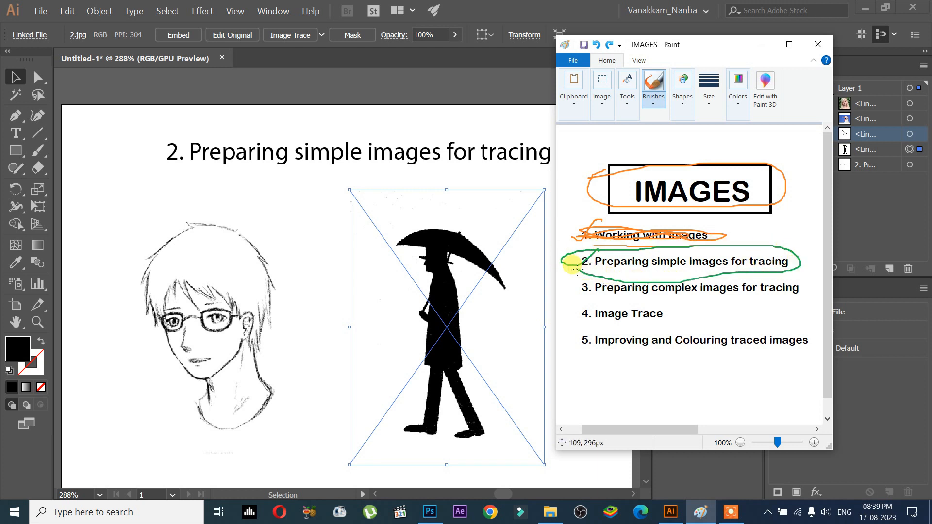
{"action": "mouse_move", "coordinate": [598, 262]}
{"action": "left_mouse_down"}
{"action": "mouse_move", "coordinate": [653, 253]}
{"action": "mouse_move", "coordinate": [635, 263]}
{"action": "mouse_move", "coordinate": [758, 260]}
{"action": "left_mouse_up"}
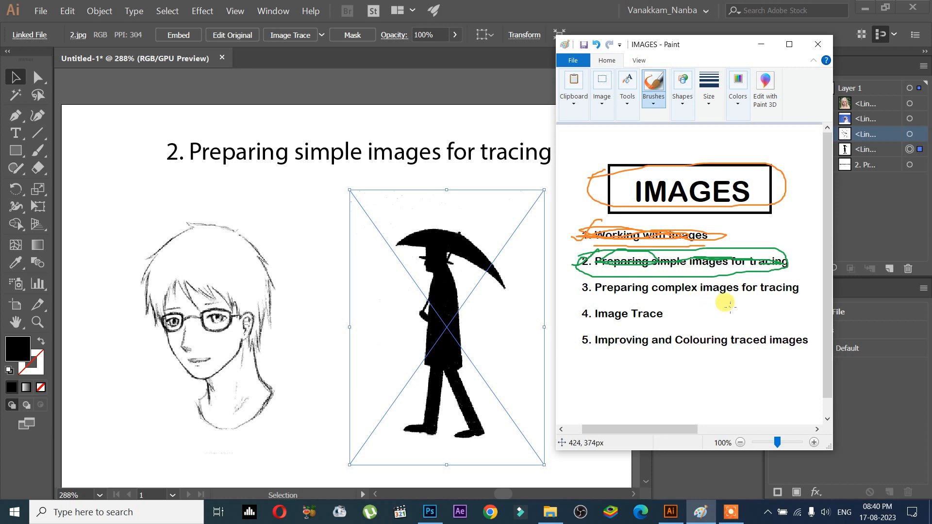
{"action": "scroll", "coordinate": [462, 284], "scroll_direction": "down", "scroll_amount": 2}
{"action": "scroll", "coordinate": [418, 323], "scroll_direction": "down", "scroll_amount": 1}
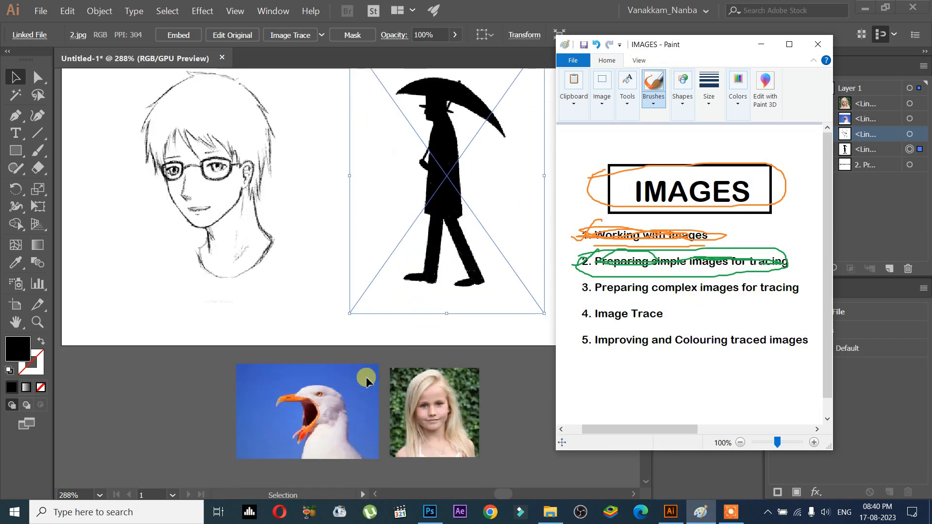